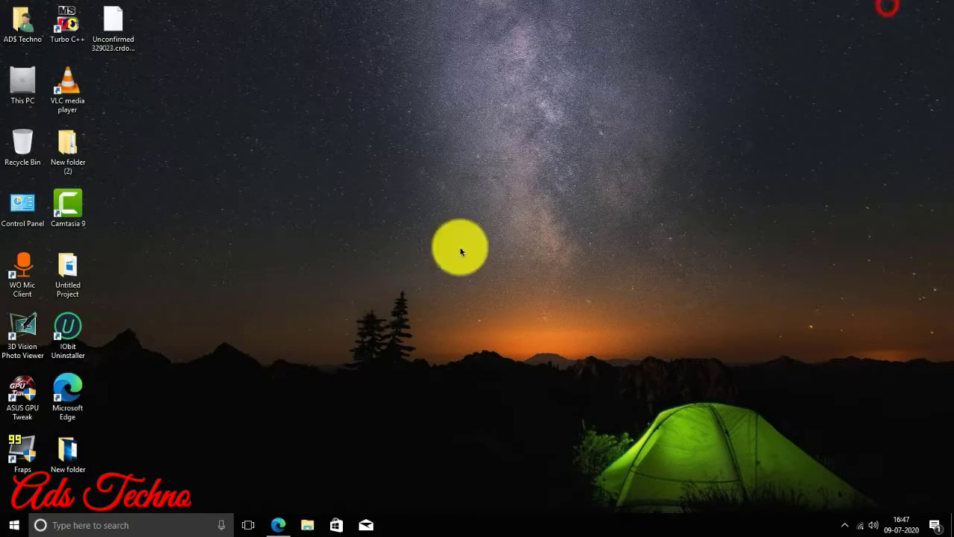
Check the progress of the YUMI-2.0.6.6.exe download in Microsoft Edge.
right_click(192, 30)
click(211, 64)
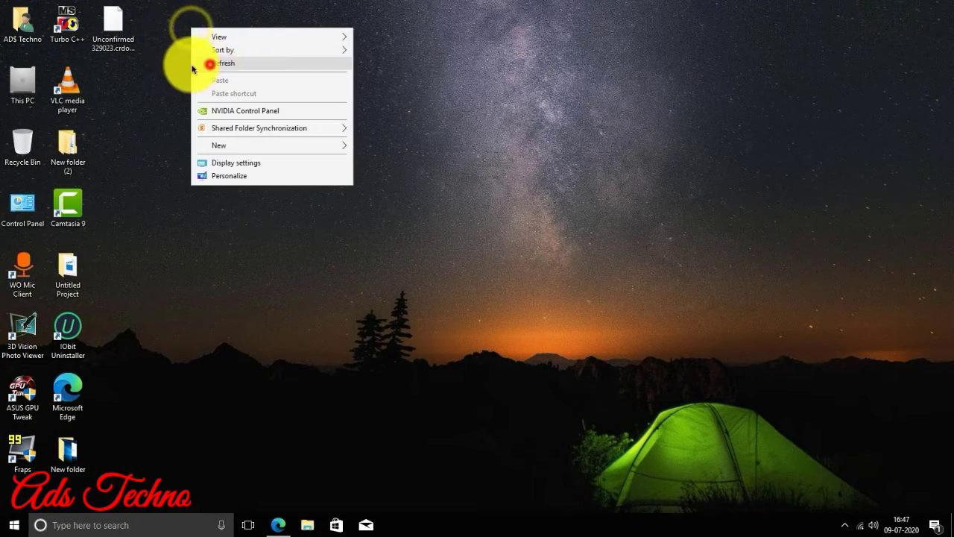
click(279, 524)
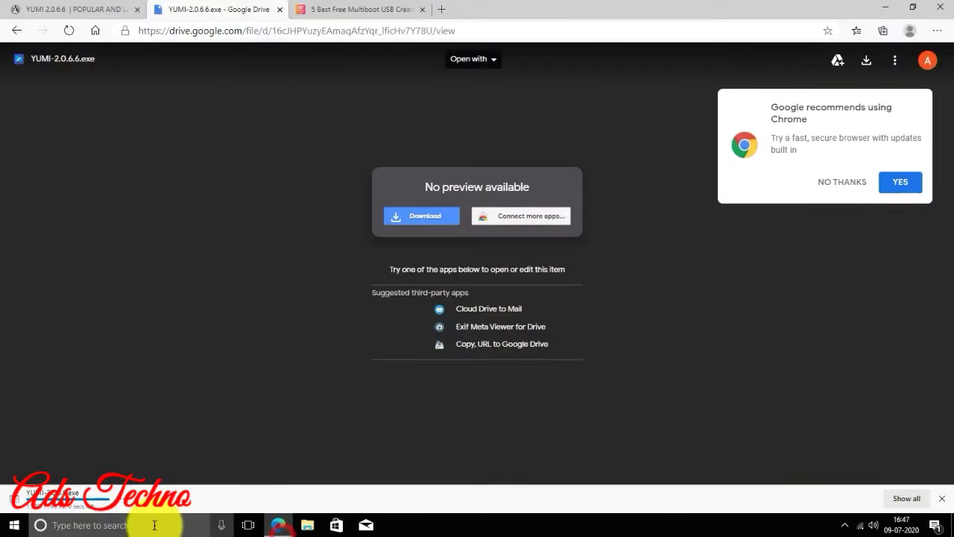
right_click(123, 500)
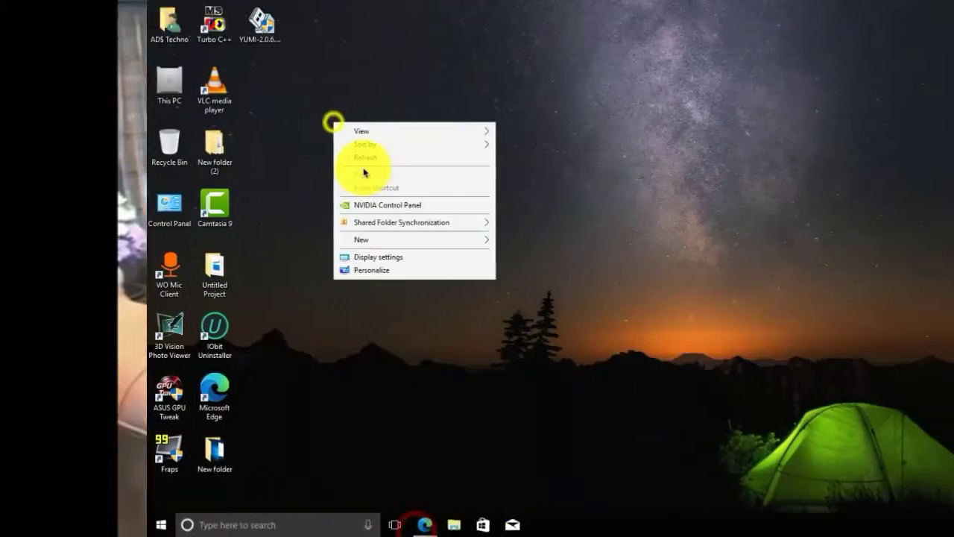
Move the YUMI-2.0.6.6.exe icon to an empty area in the middle of the desktop and refresh the desktop.
click(215, 161)
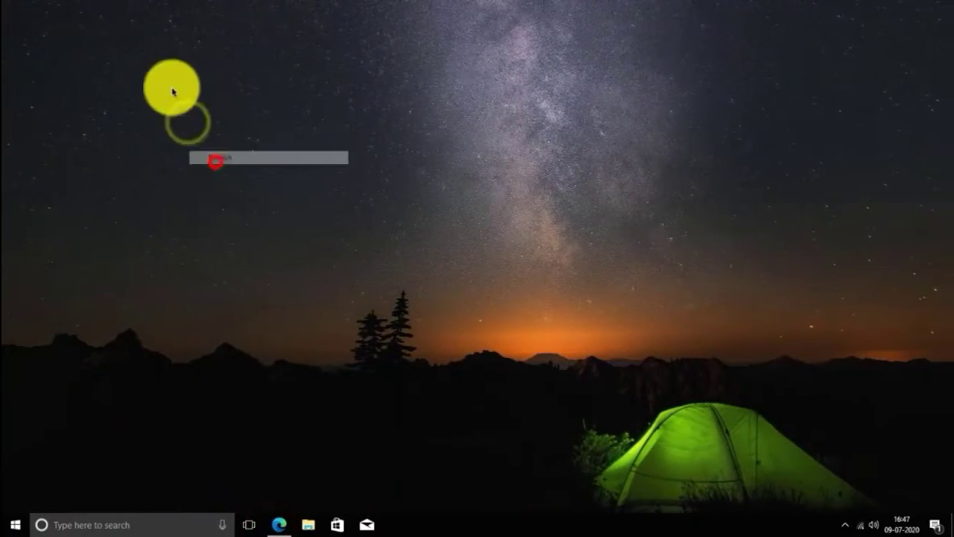
drag(114, 26, 494, 213)
right_click(549, 189)
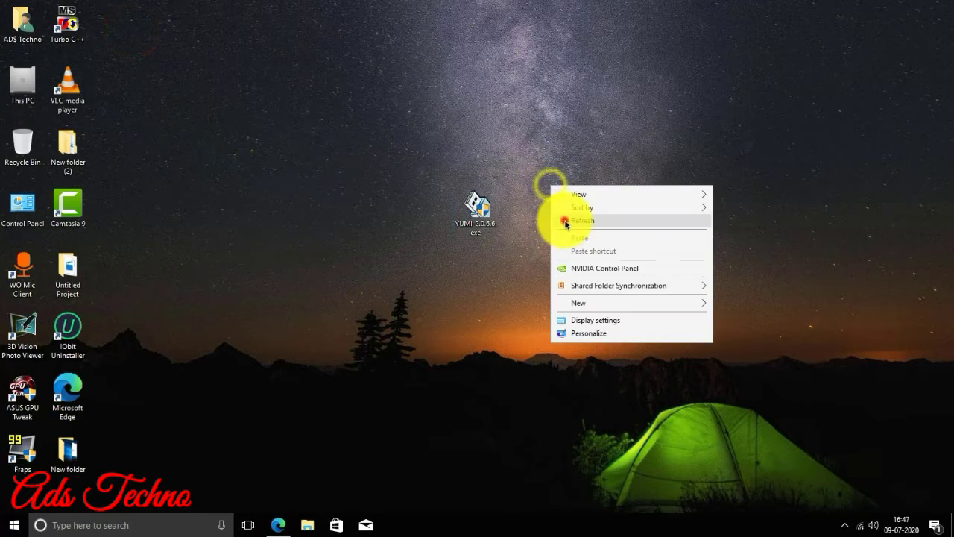
click(564, 220)
right_click(523, 202)
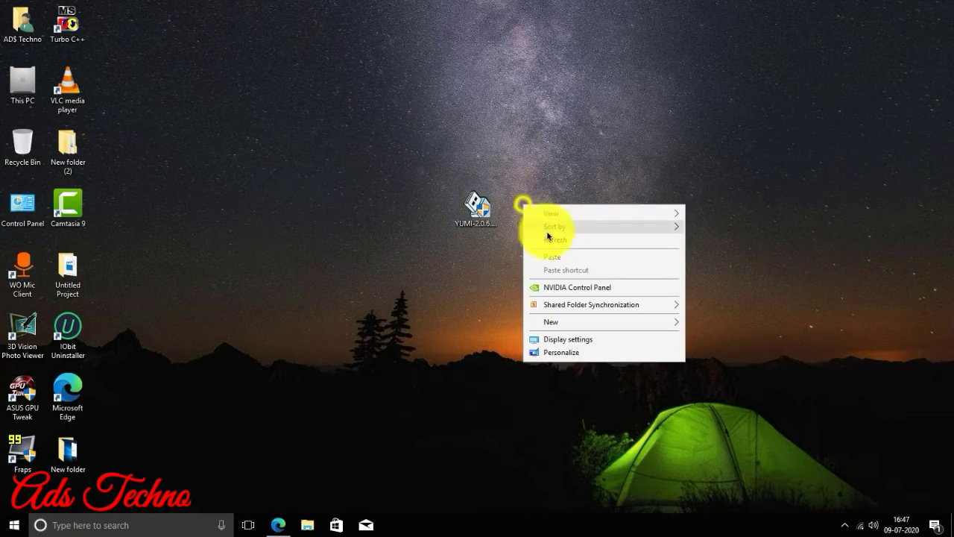
click(552, 239)
Run YUMI-2.0.6.6.exe as administrator, closing the open Edge browser window while it starts.
click(492, 212)
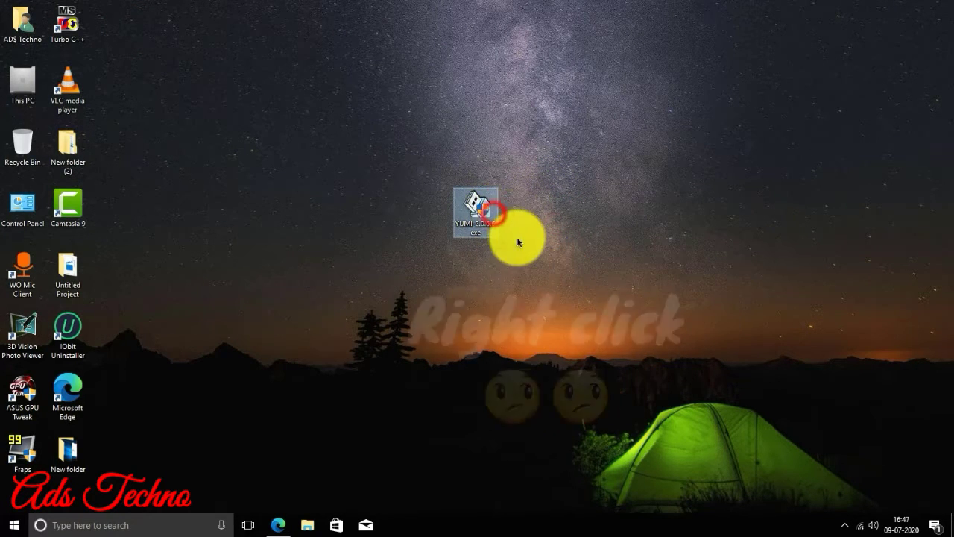
right_click(488, 198)
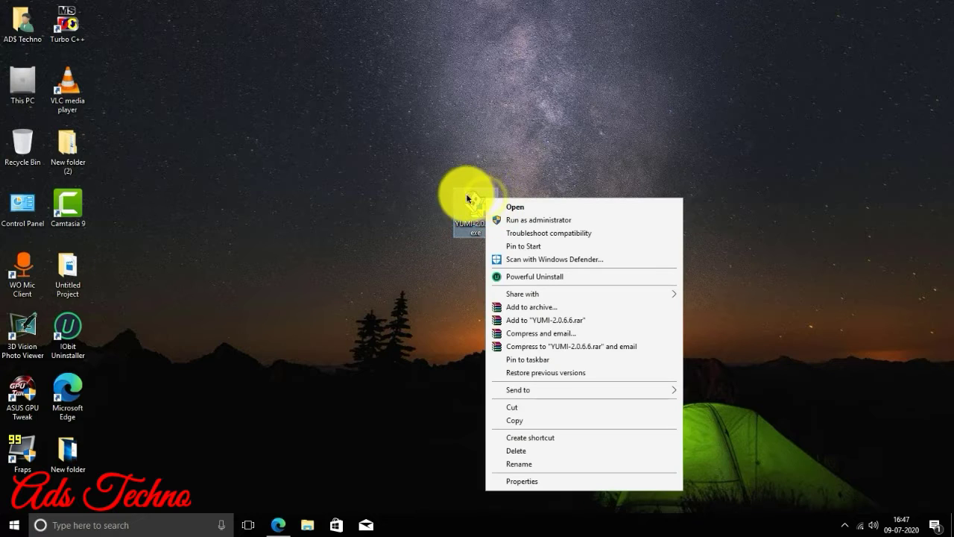
click(498, 219)
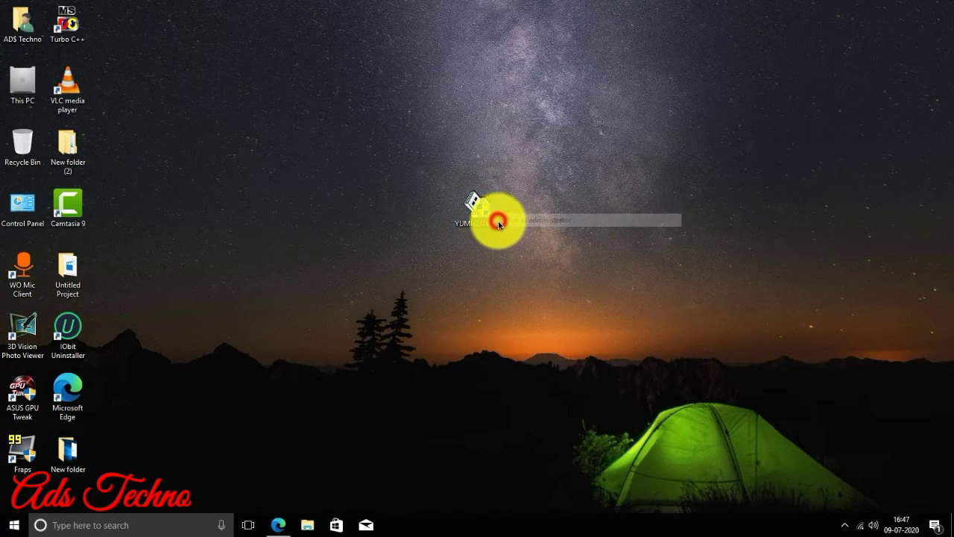
click(278, 523)
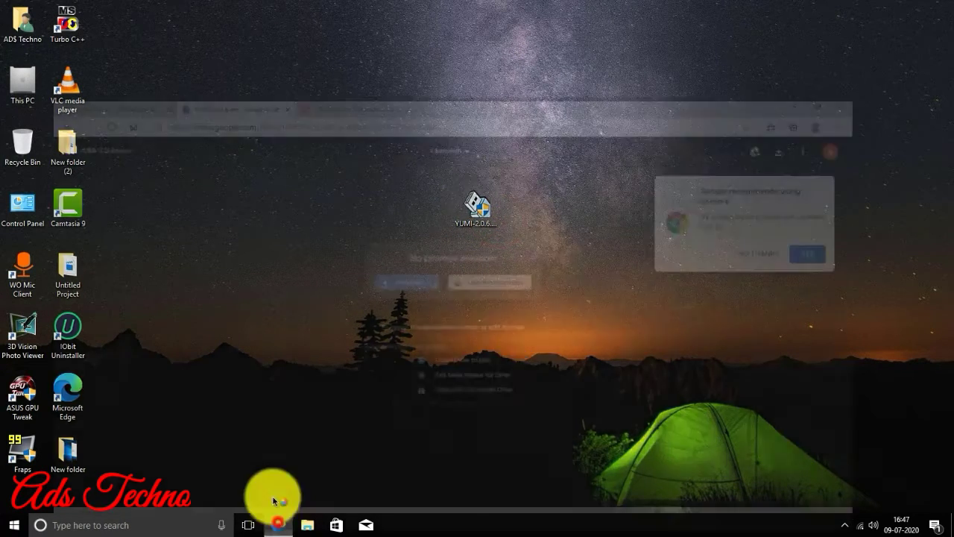
click(940, 8)
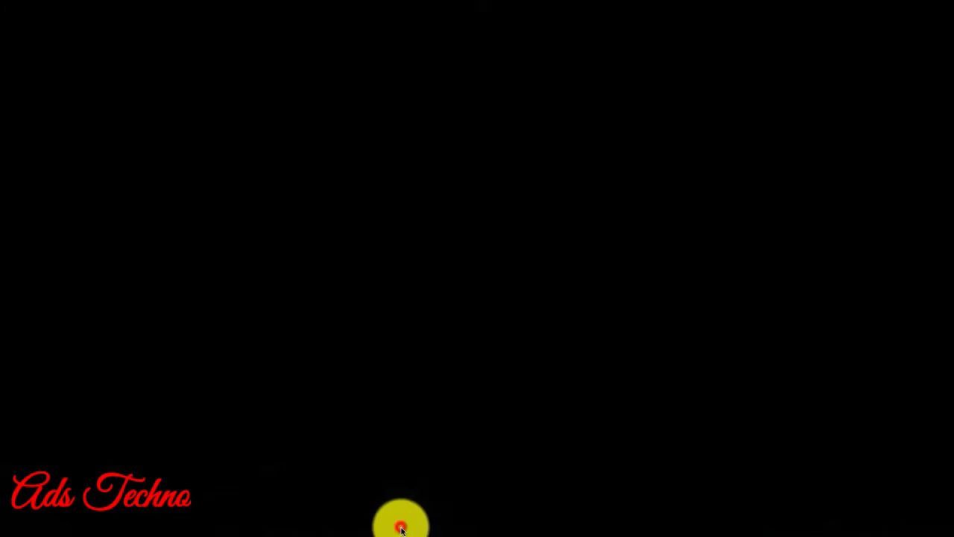
click(399, 527)
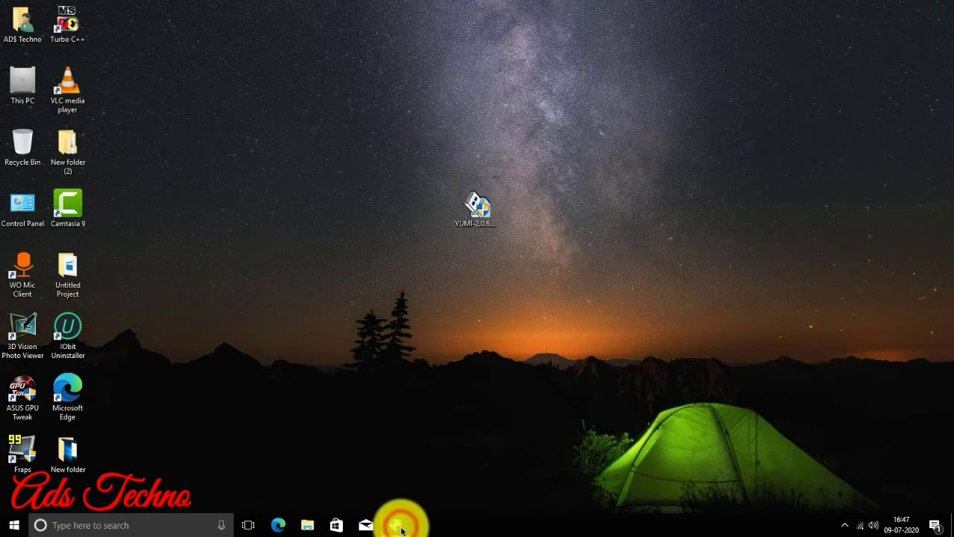
Turn off the computer's Wi-Fi connection and refresh the desktop.
click(855, 526)
click(778, 492)
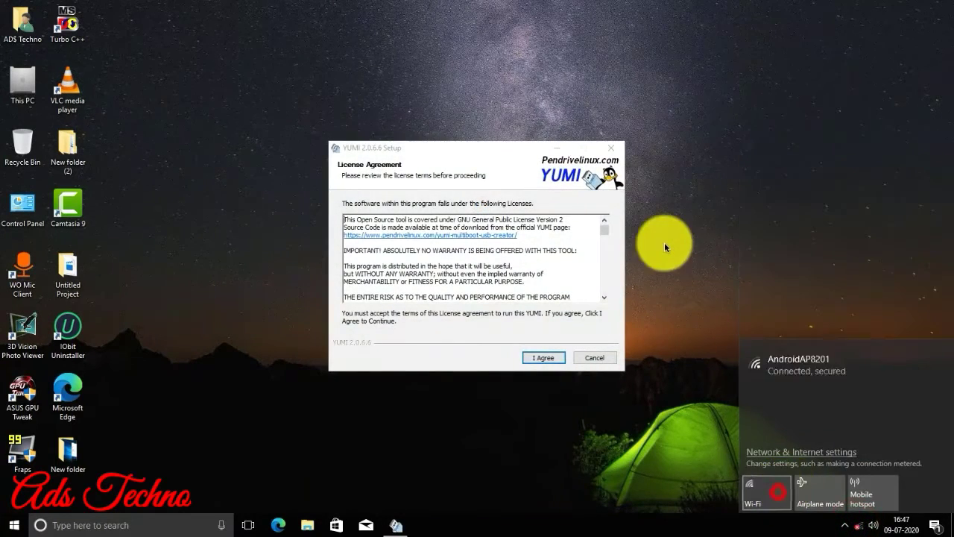
click(677, 224)
right_click(691, 254)
click(691, 248)
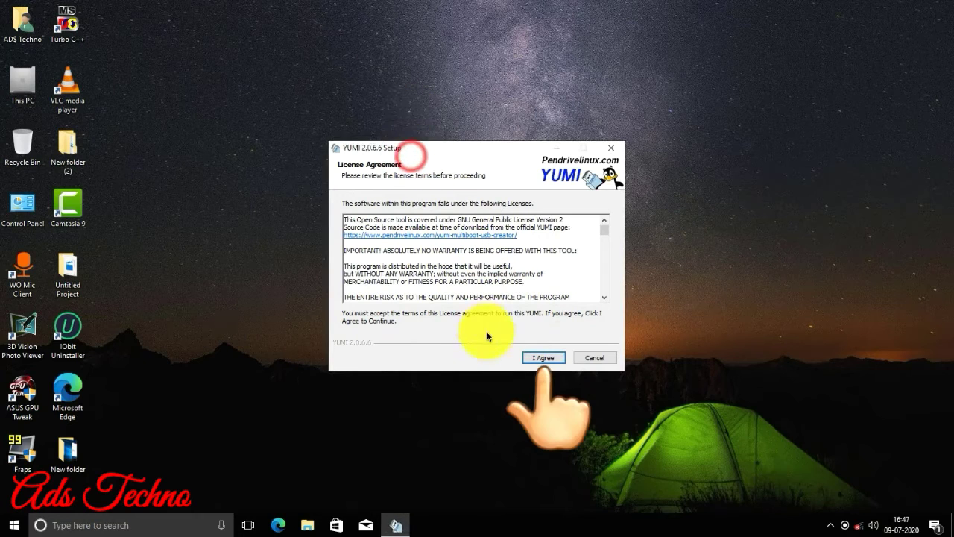
Accept the YUMI license agreement and open the drive letter list for the USB device.
click(530, 358)
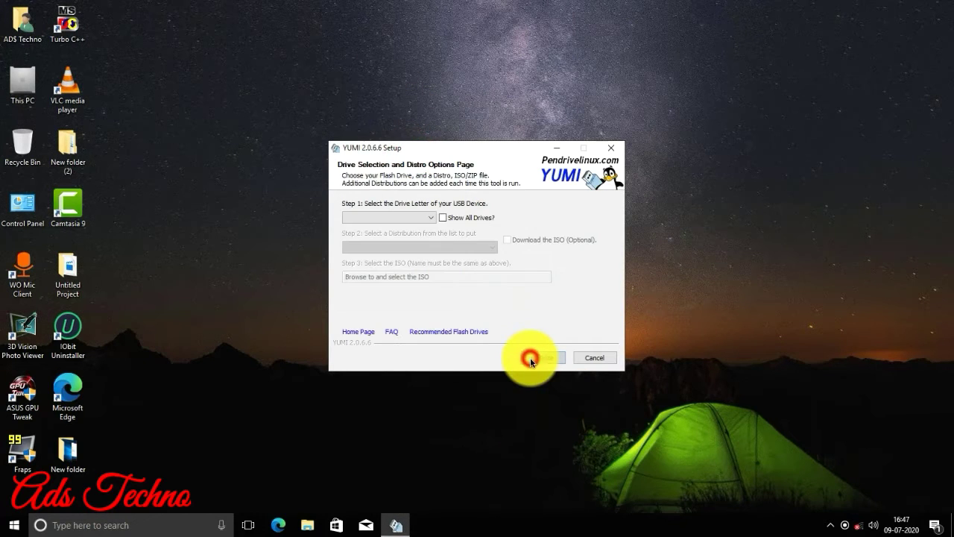
click(409, 216)
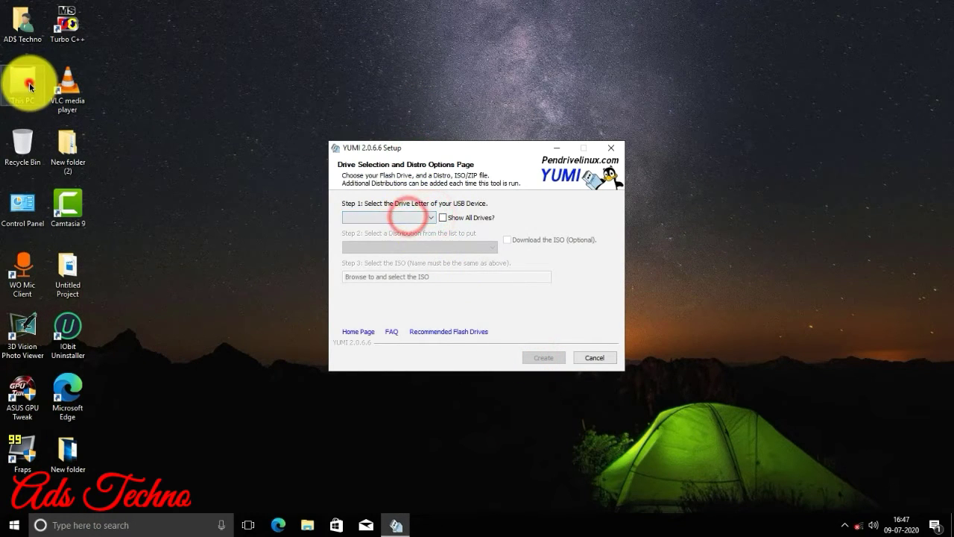
Examine the connected drives in This PC and close the window.
double_click(30, 87)
click(787, 10)
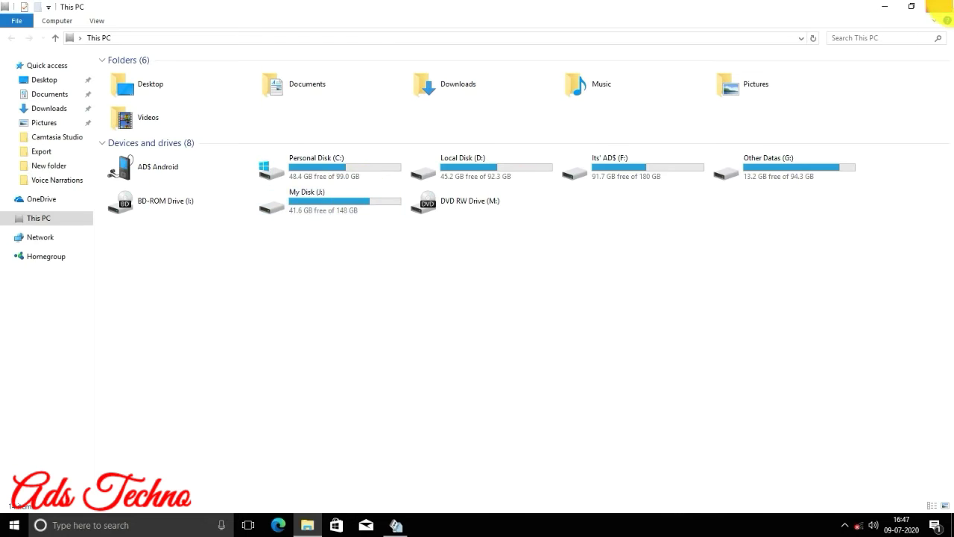
click(938, 8)
right_click(559, 129)
click(447, 152)
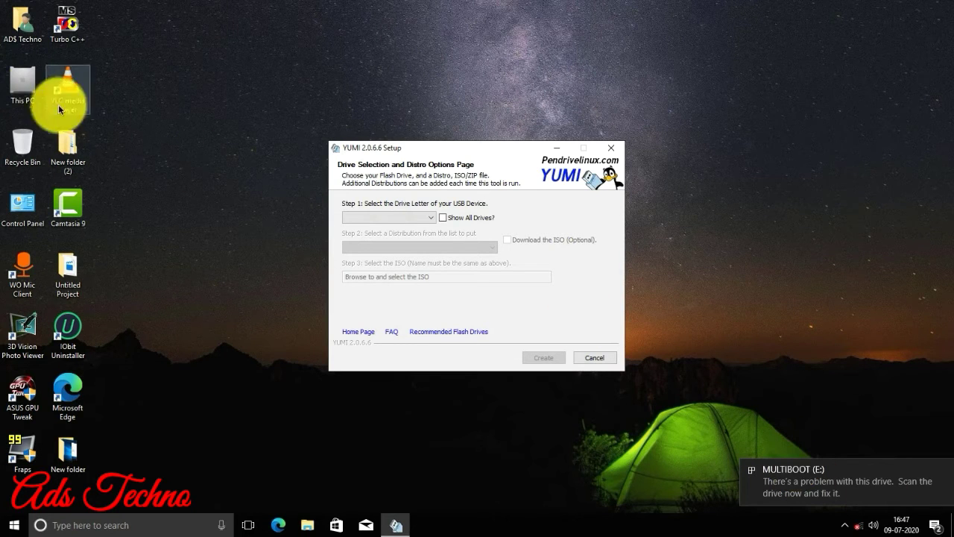
Quick-format the MULTIBOOT (E:) drive in This PC as FAT32 with 4096-byte allocation units, and close the windows.
double_click(14, 80)
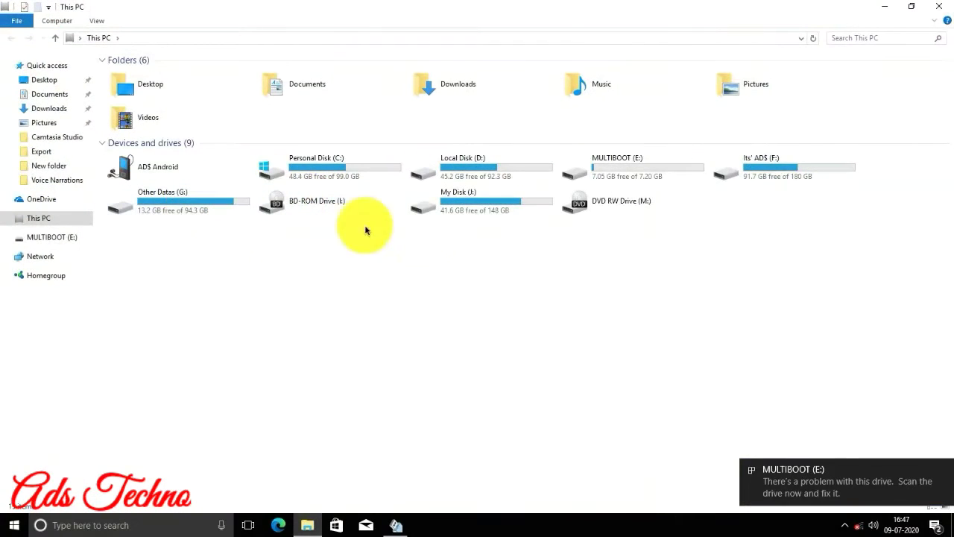
click(602, 166)
right_click(606, 165)
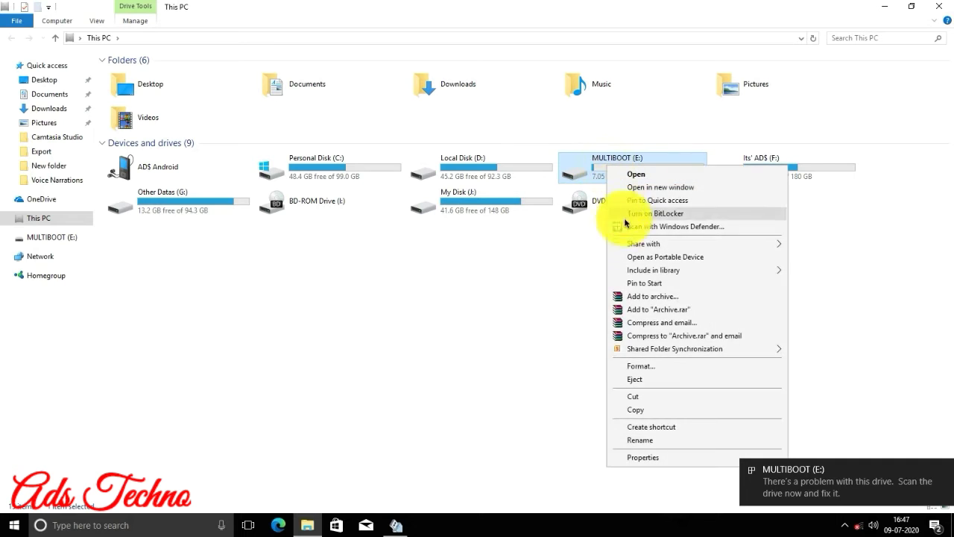
click(641, 366)
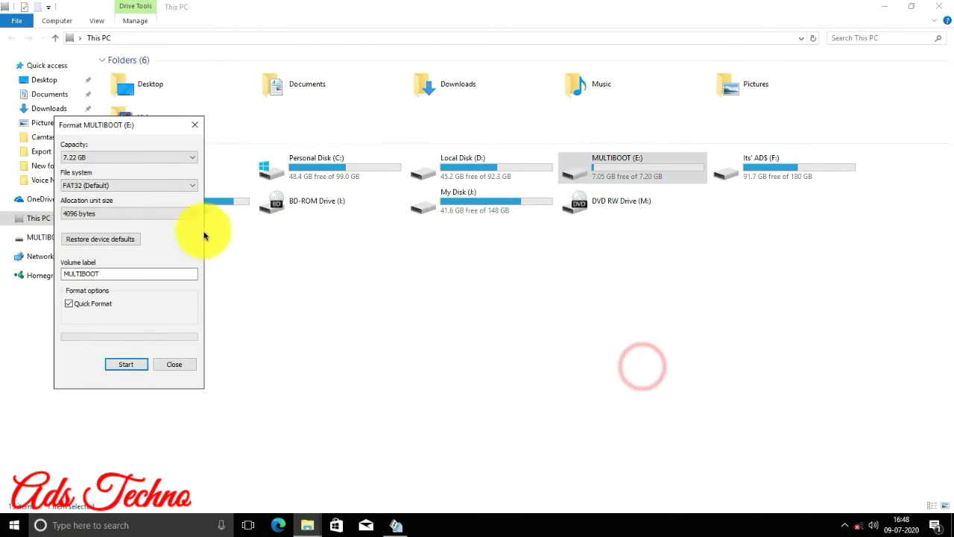
click(124, 364)
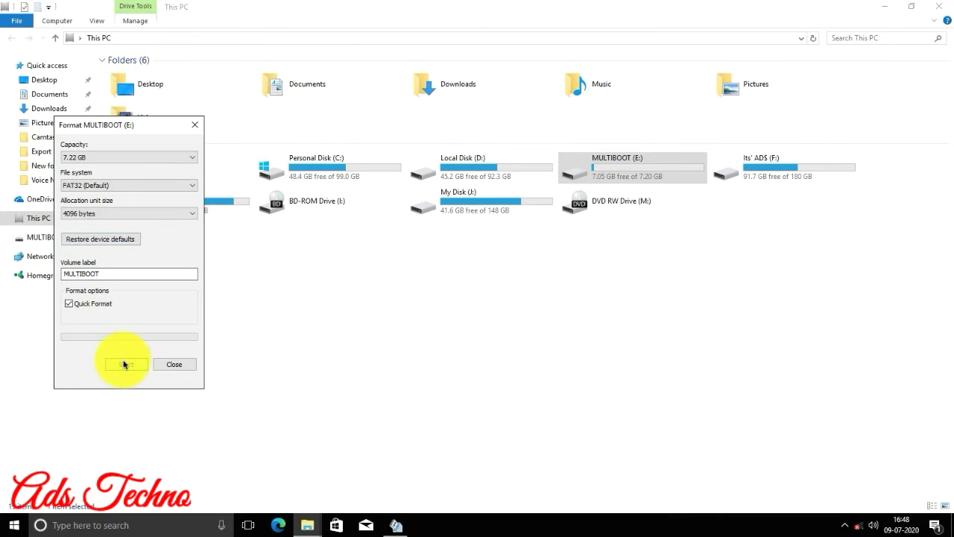
click(506, 266)
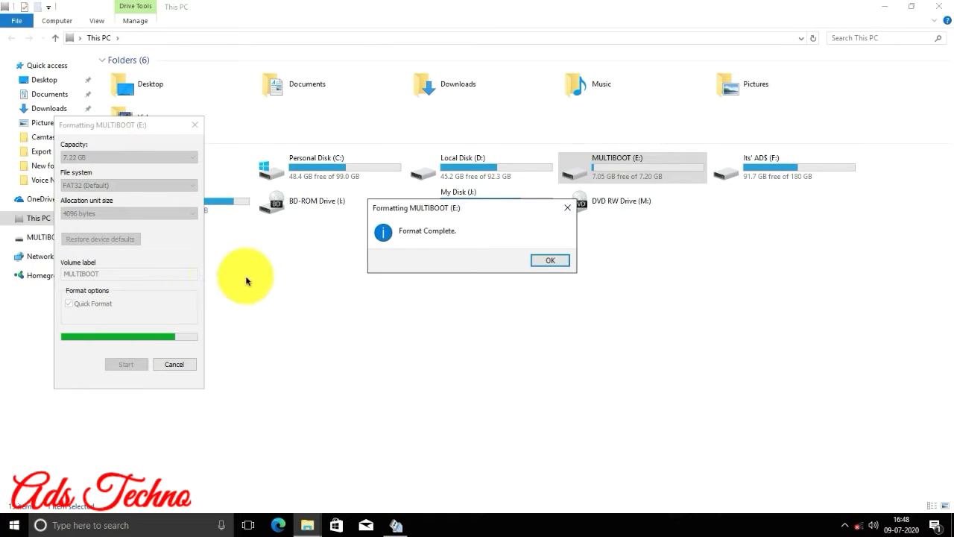
click(550, 258)
click(187, 122)
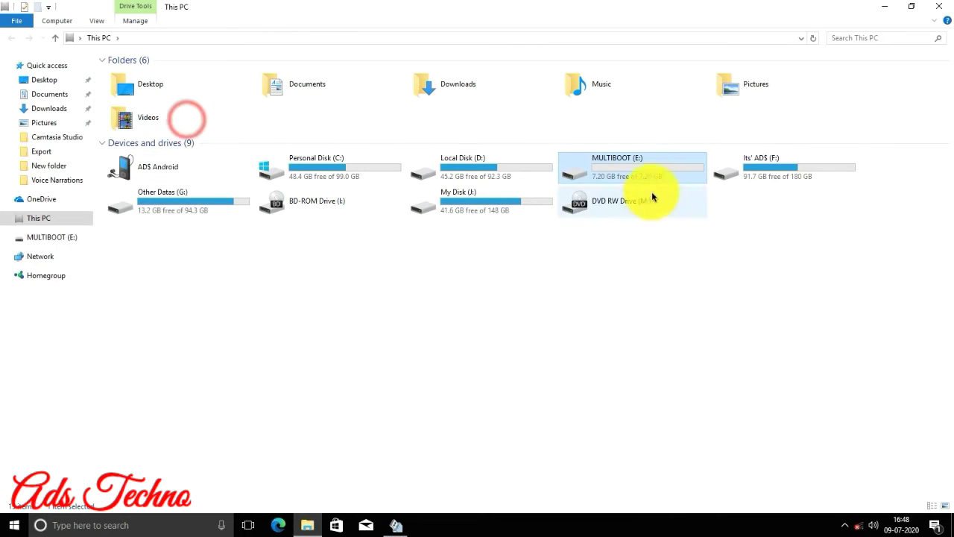
click(938, 8)
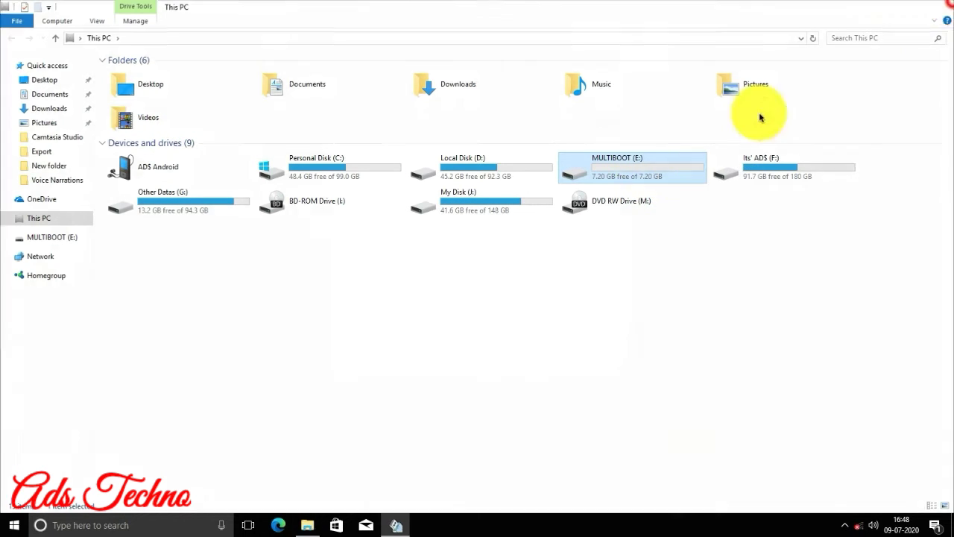
Check the free space of the MULTIBOOT (E:) drive in This PC and return to the YUMI setup.
right_click(699, 141)
click(721, 179)
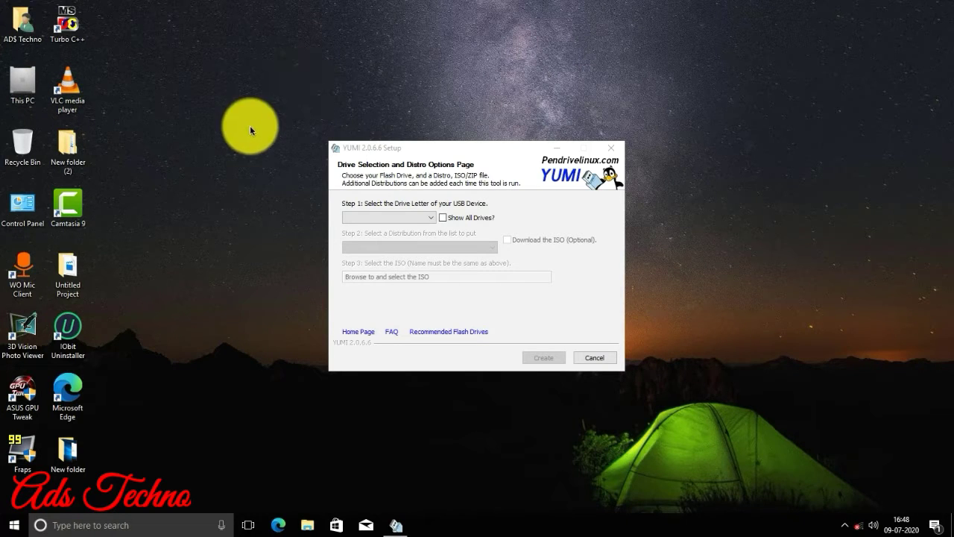
double_click(22, 81)
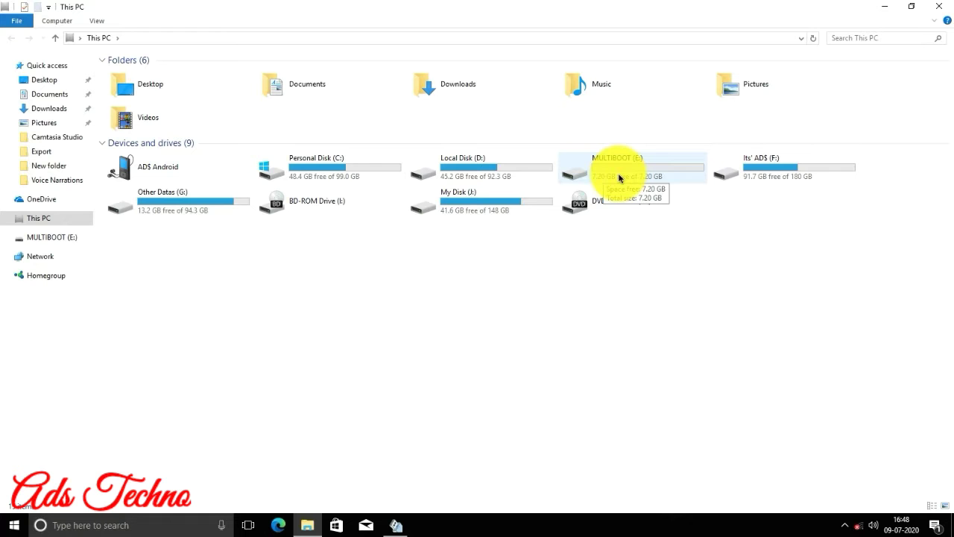
click(939, 6)
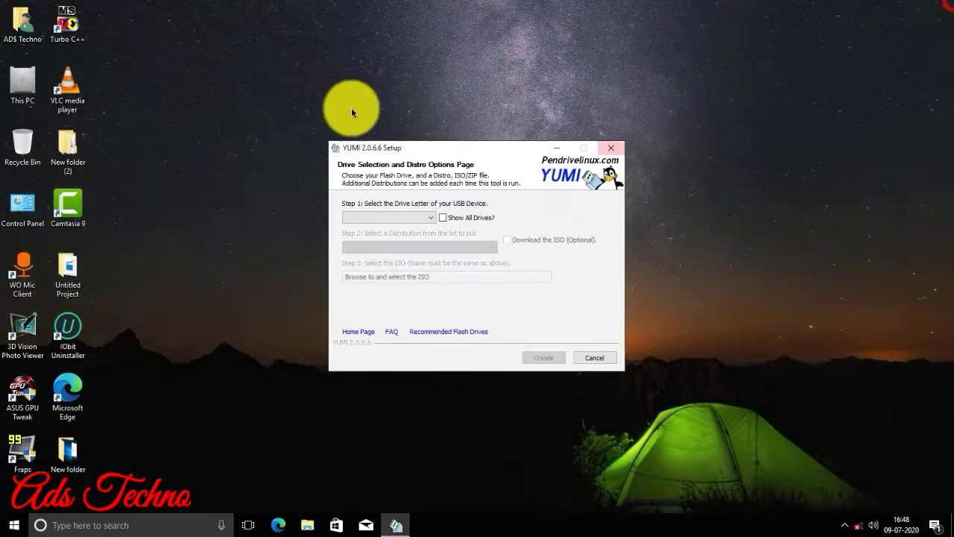
Select E:\ (Disk 2) MULTIBOOT as the USB device with Show All Drives off, and enable Fat32 Format for E:.
click(443, 217)
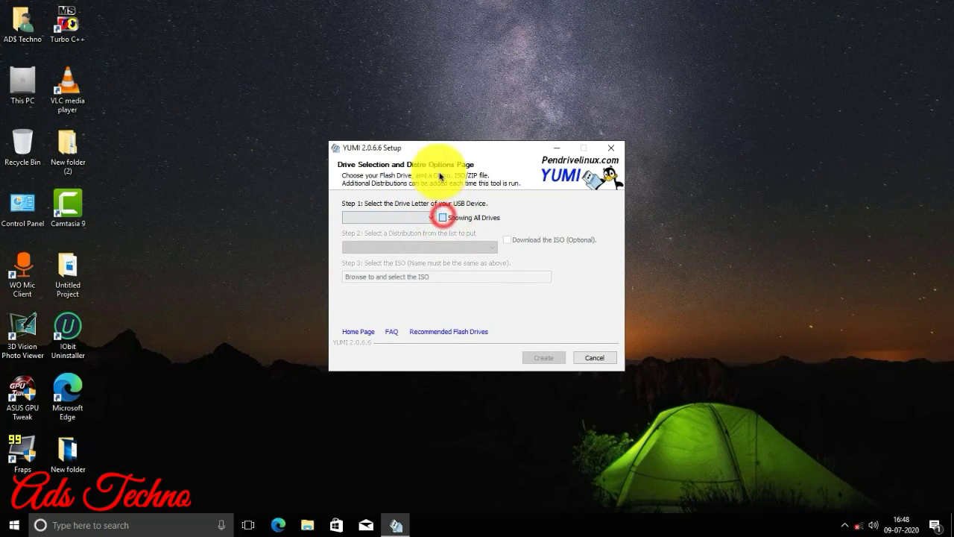
click(430, 217)
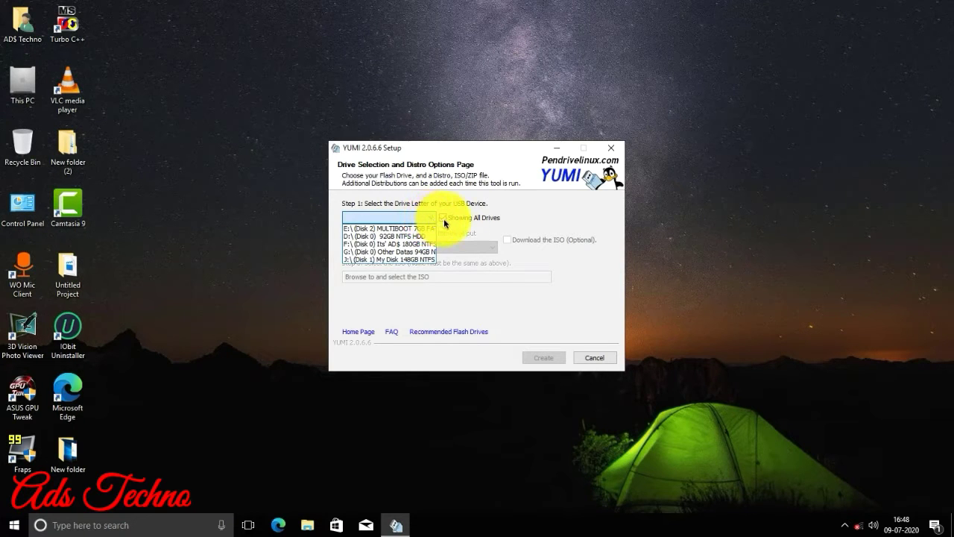
click(443, 218)
click(433, 217)
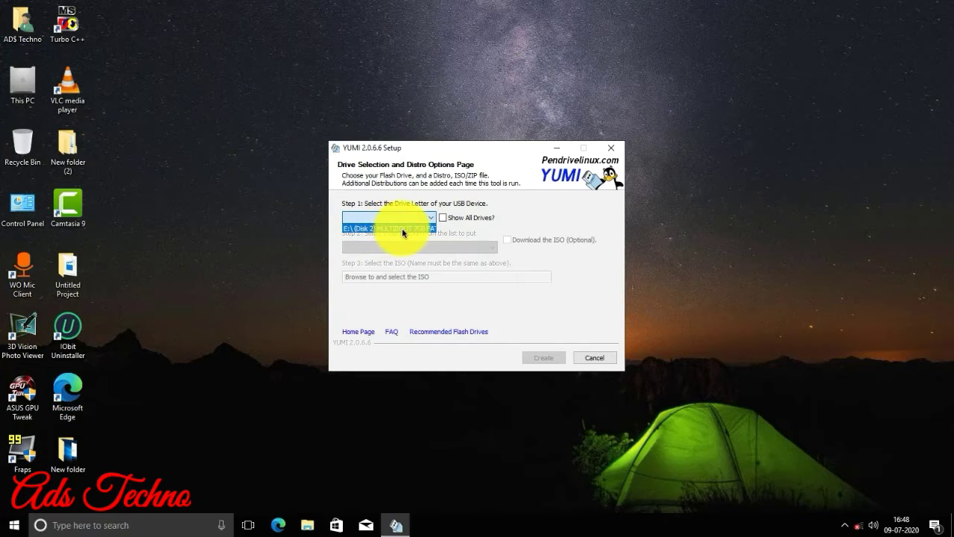
click(401, 228)
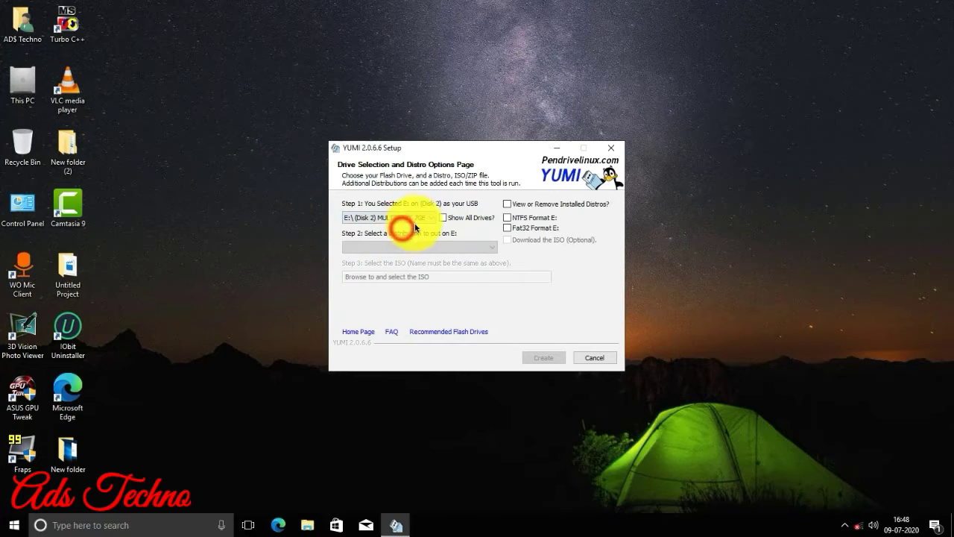
click(506, 225)
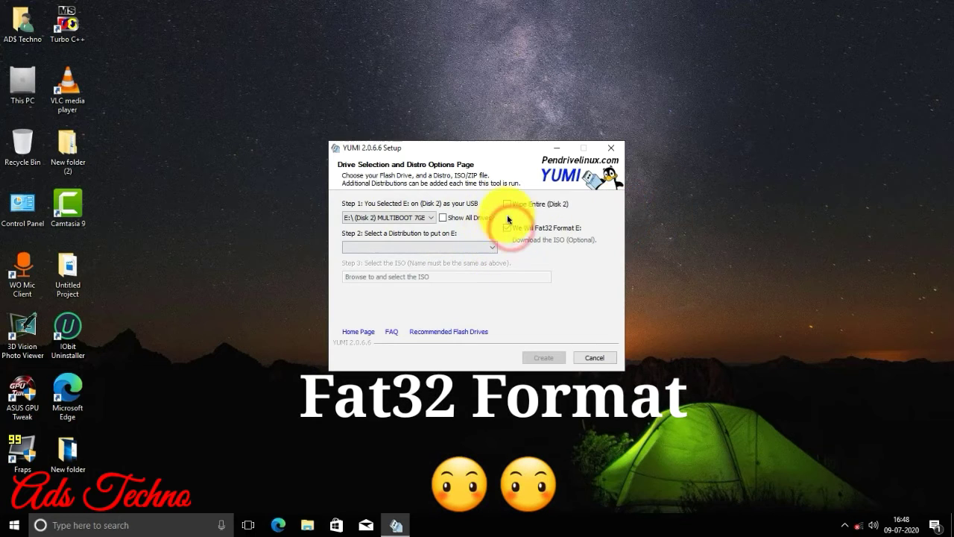
Choose Multiple Windows Vista/7/8/10 Installers -bootmgr as the distribution to put on E:.
click(460, 247)
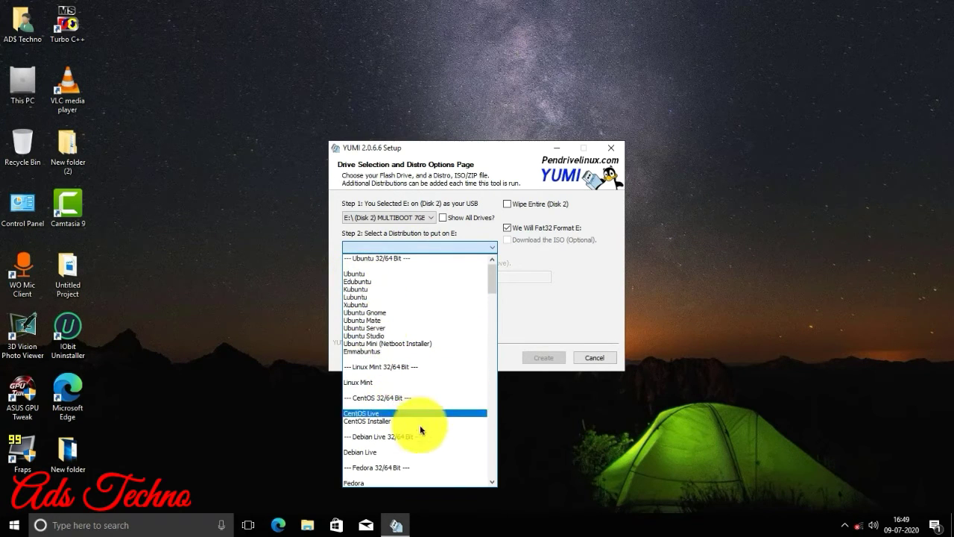
drag(495, 290, 500, 341)
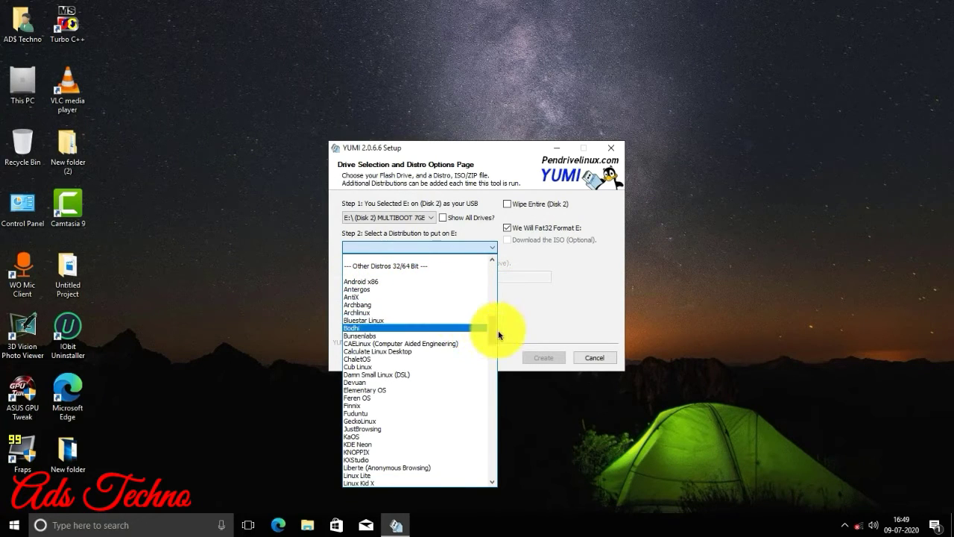
drag(491, 333, 489, 469)
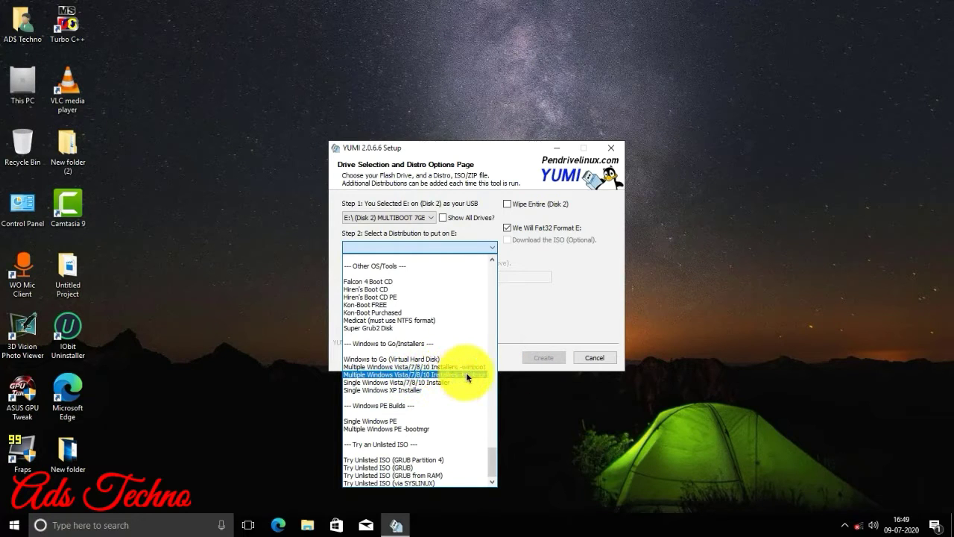
click(385, 374)
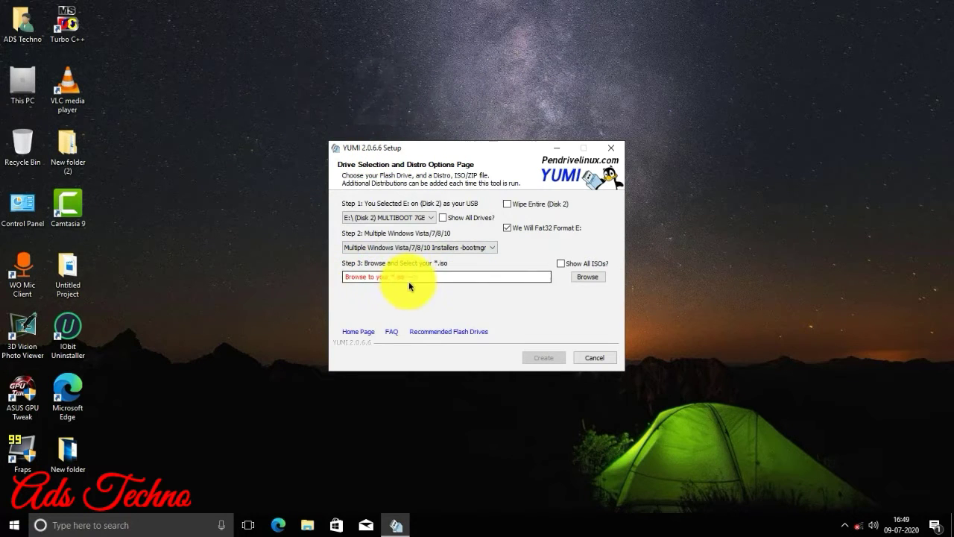
Browse for the ISO and open the softwares folder on the Other Datas (G:) drive.
click(576, 275)
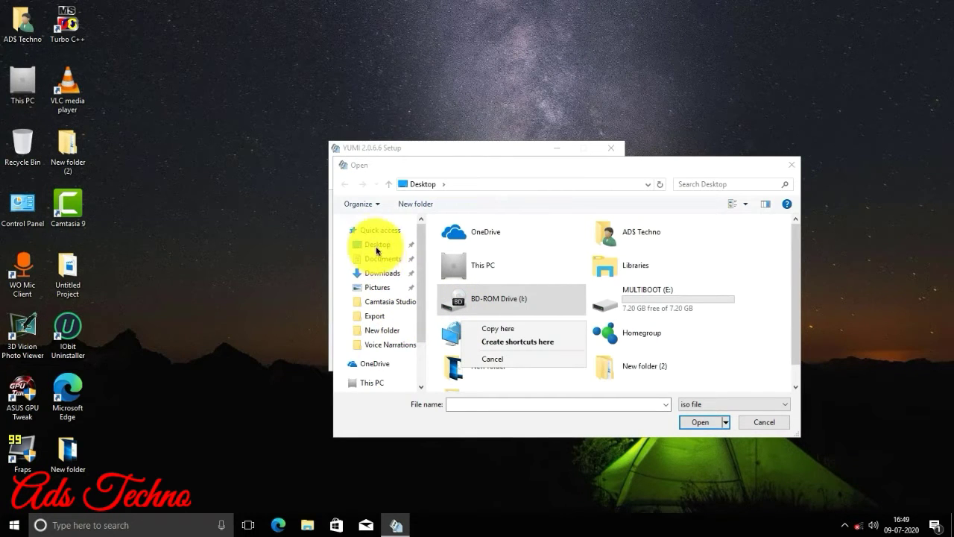
drag(420, 251, 421, 304)
click(373, 314)
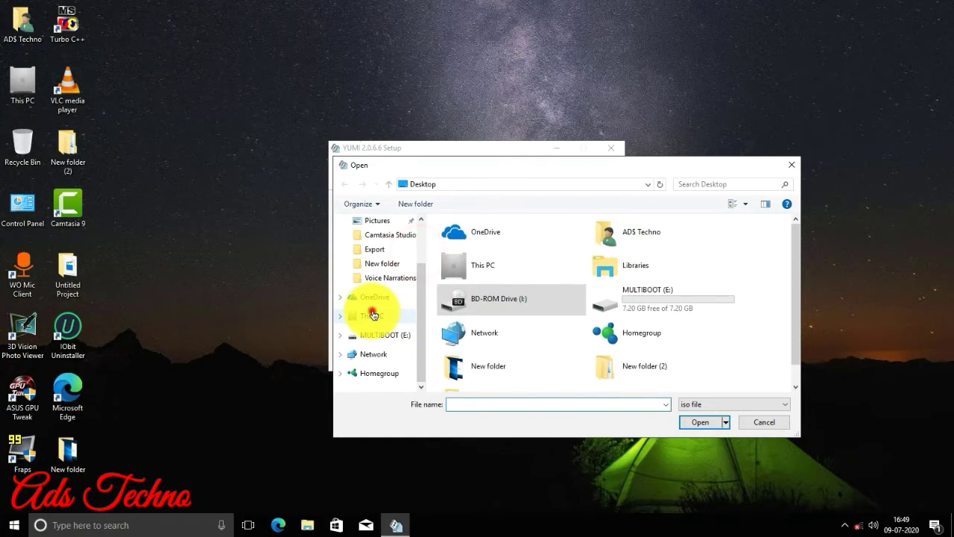
scroll(485, 332, down, 5)
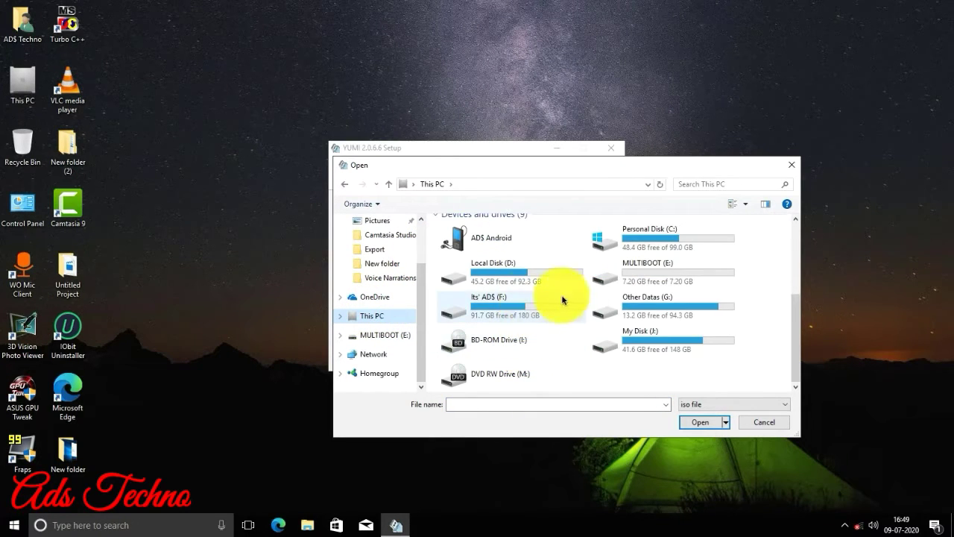
double_click(642, 301)
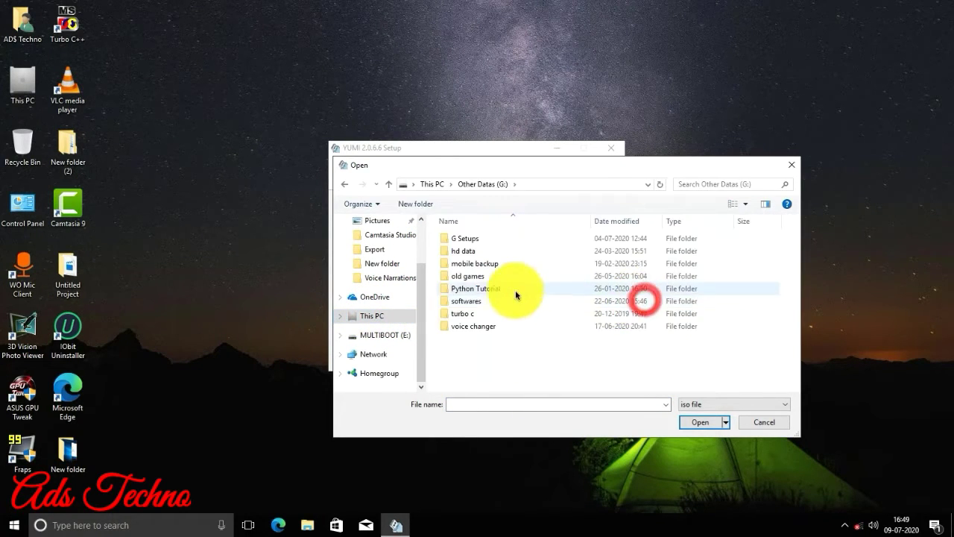
click(351, 315)
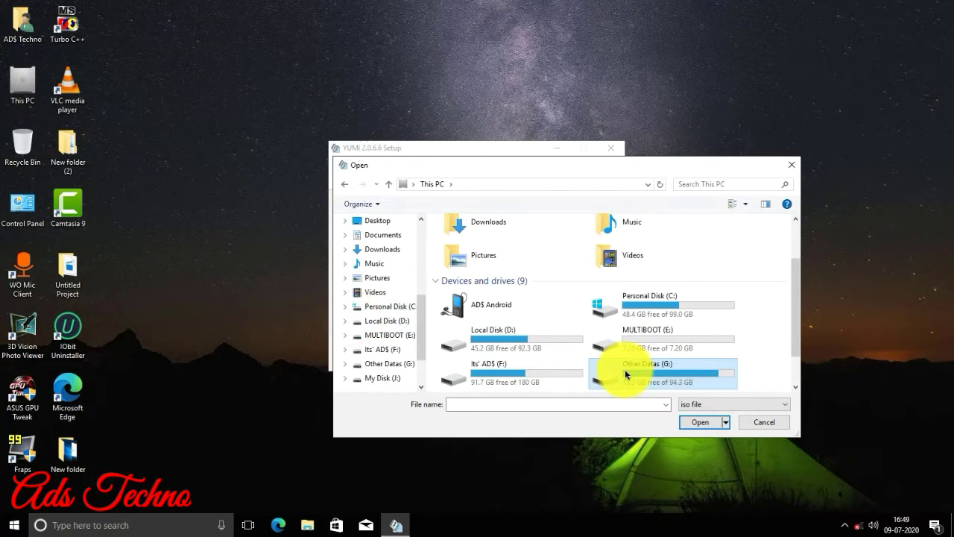
double_click(625, 373)
click(466, 304)
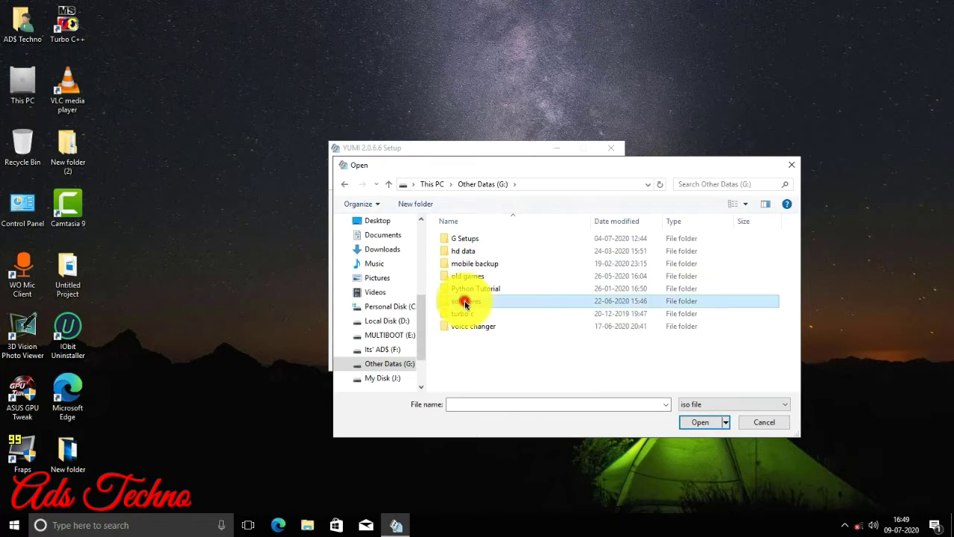
double_click(465, 303)
scroll(474, 290, down, 10)
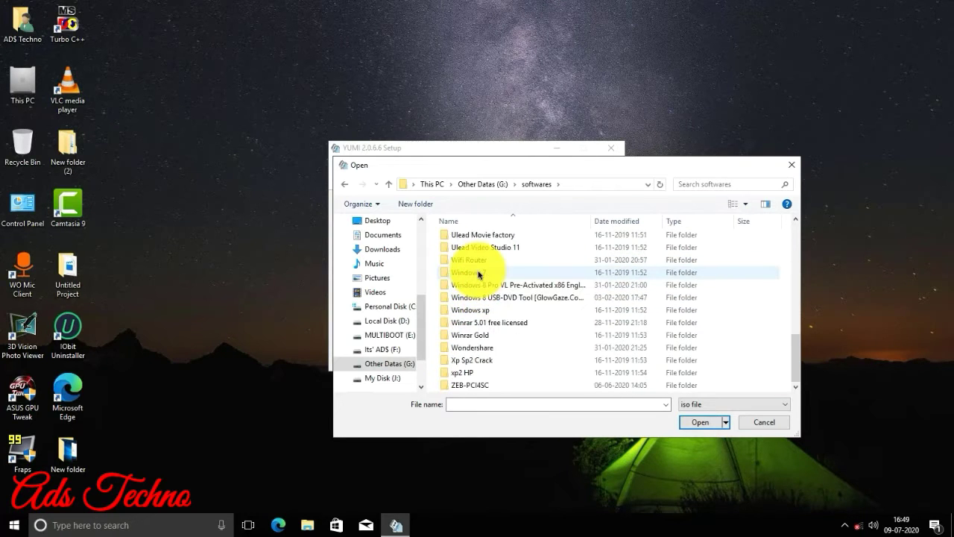
Load the Windows 8 Pro VL x86 Jun.2013 ISO from the nested Windows 8 Pro VL Pre-Activated x86 English-US folders.
double_click(482, 289)
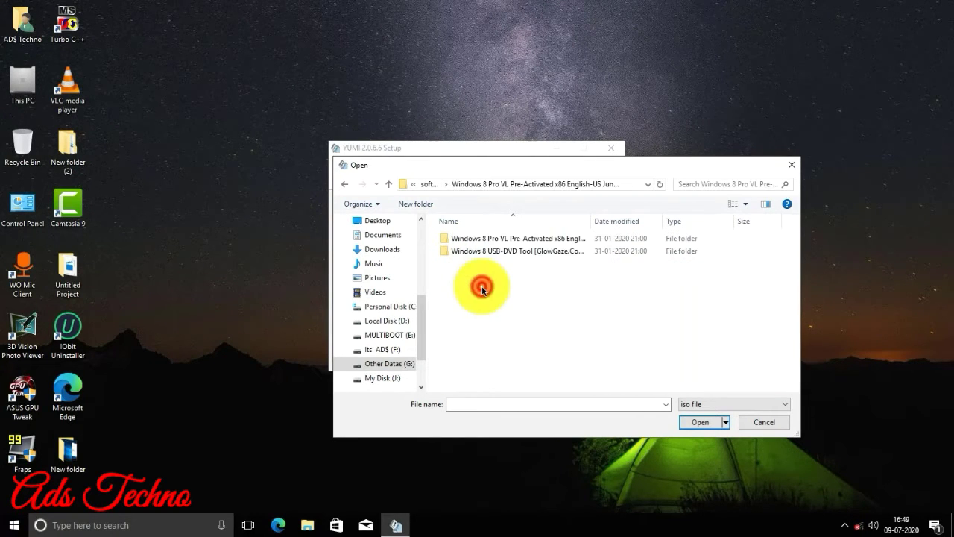
double_click(490, 240)
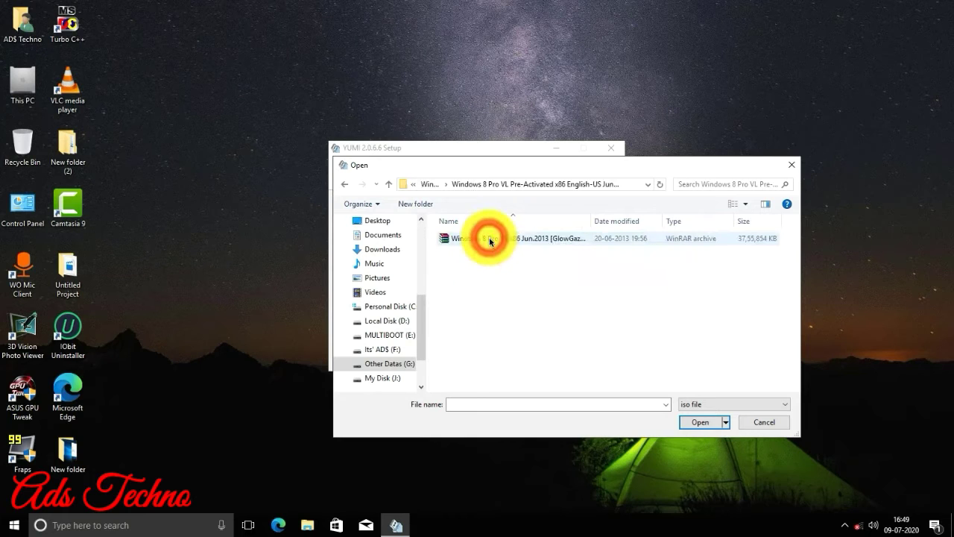
click(490, 240)
click(698, 423)
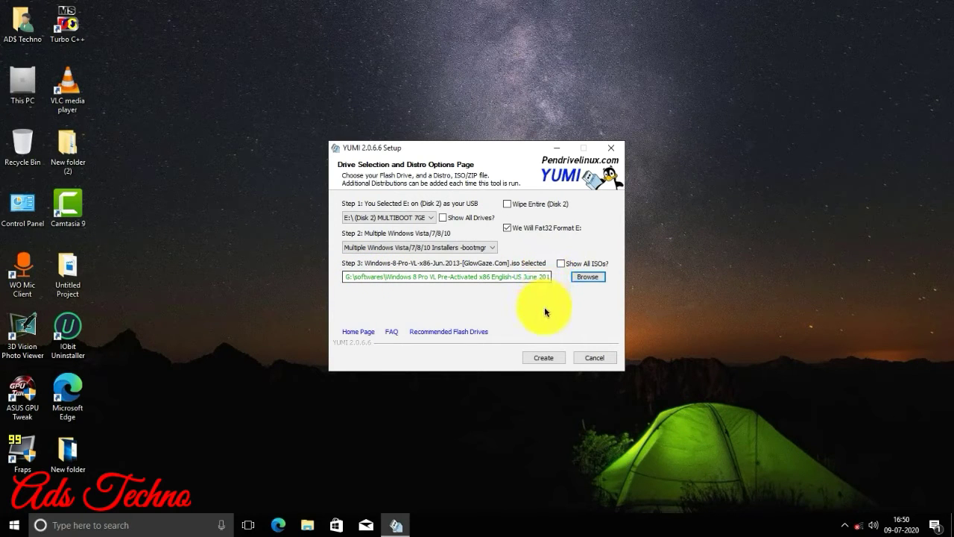
Start creating the Windows 8 installer on E:, accepting the FAT32 format and data deletion, and let the process finish.
click(549, 358)
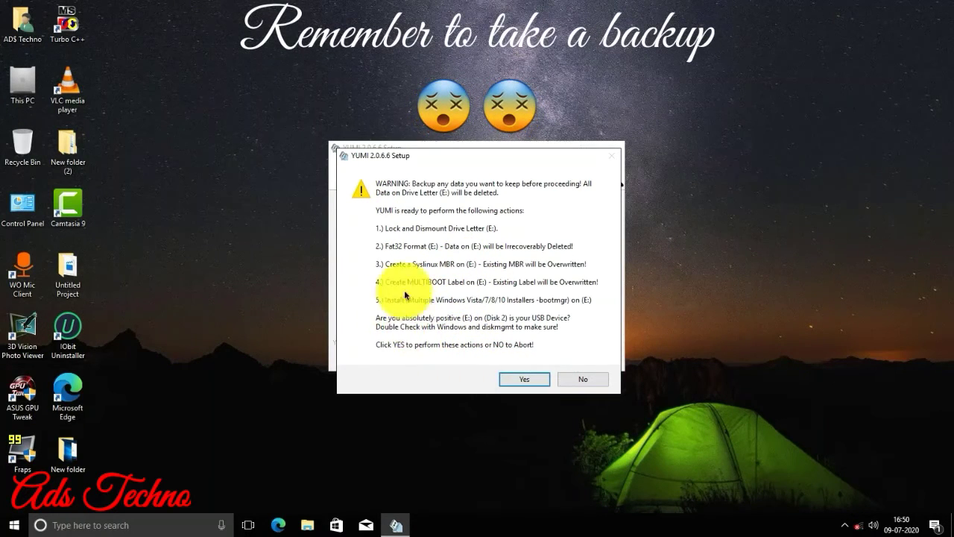
click(513, 380)
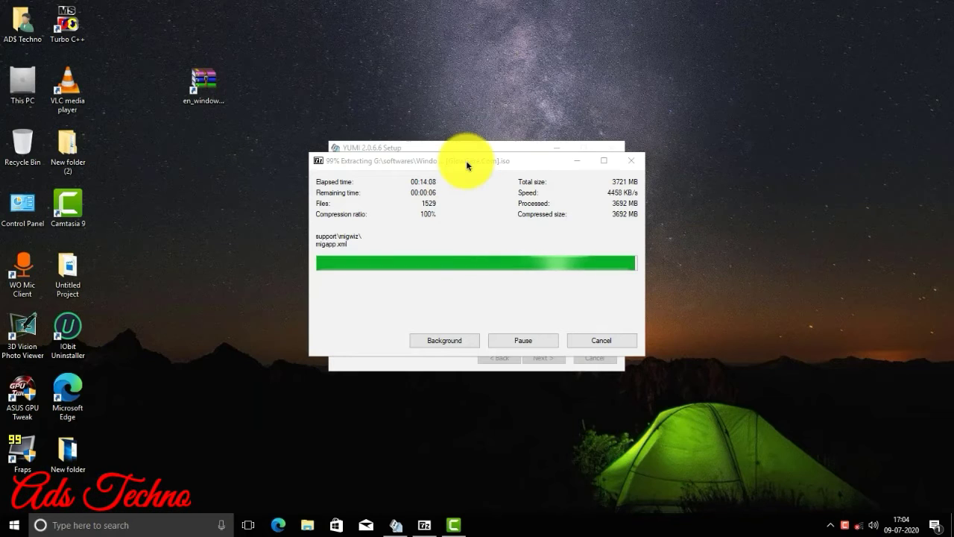
click(410, 162)
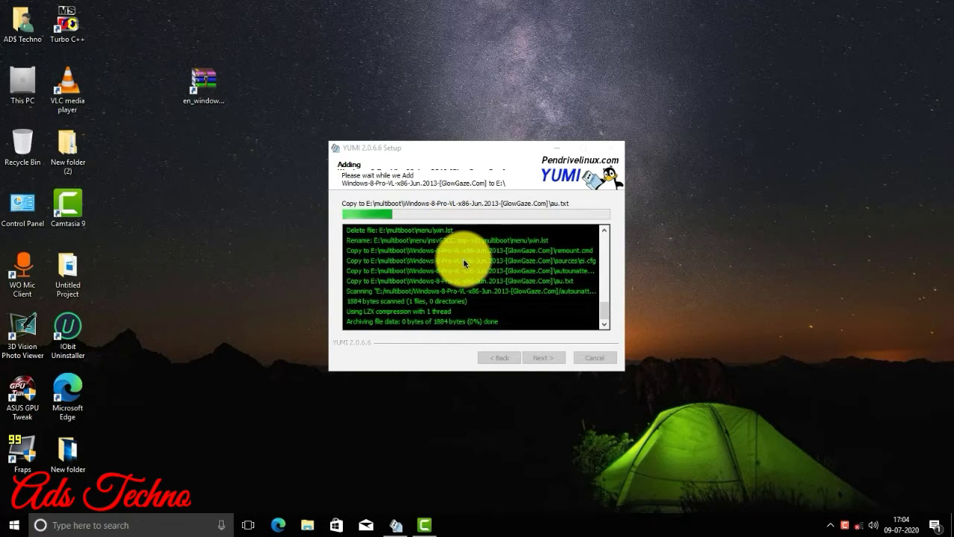
drag(405, 147, 385, 133)
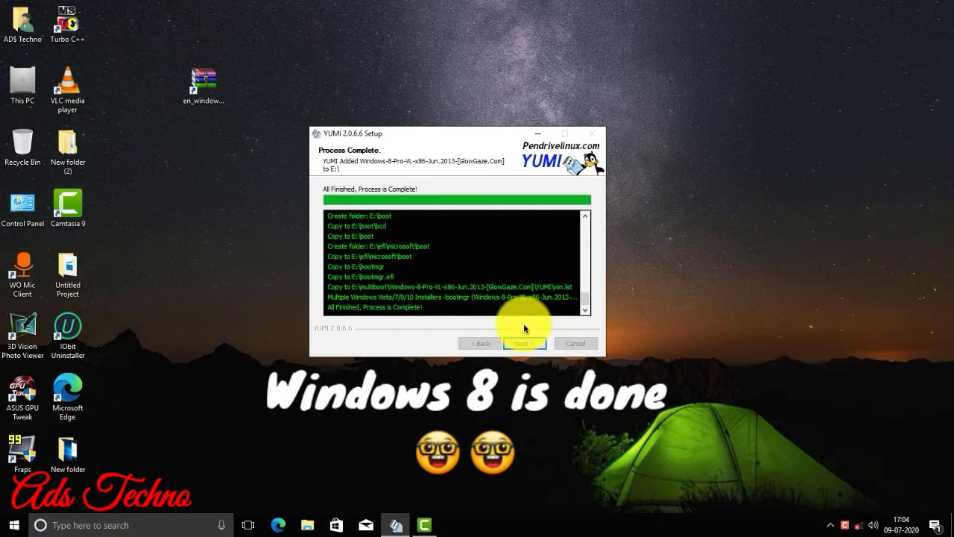
Continue with adding another ISO to E: and choose Multiple Windows Vista/7/8/10 Installers -bootmgr as its distribution.
click(520, 342)
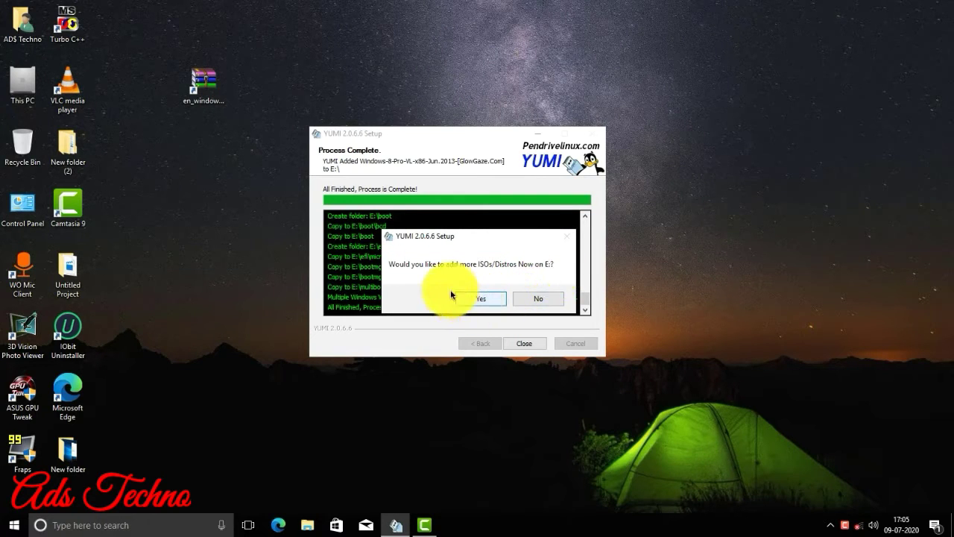
click(479, 298)
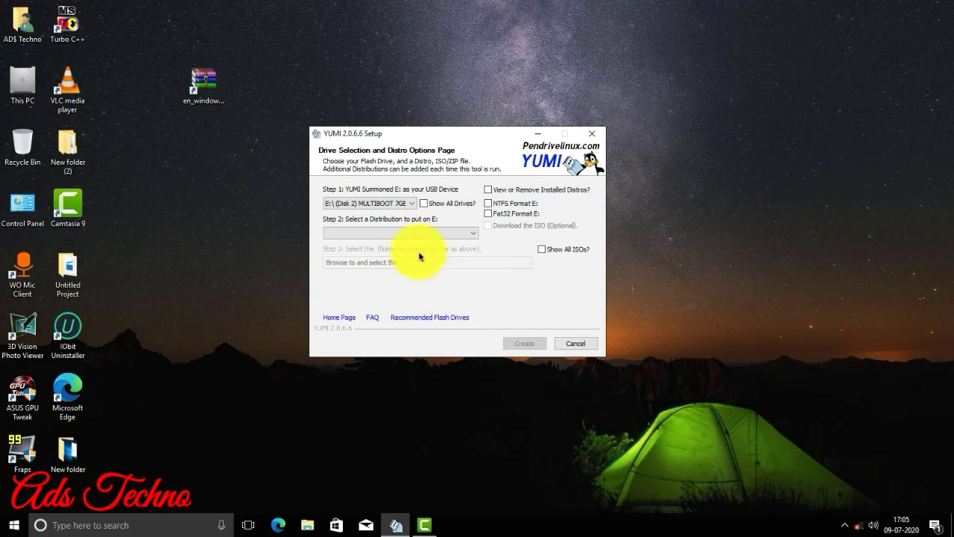
click(415, 234)
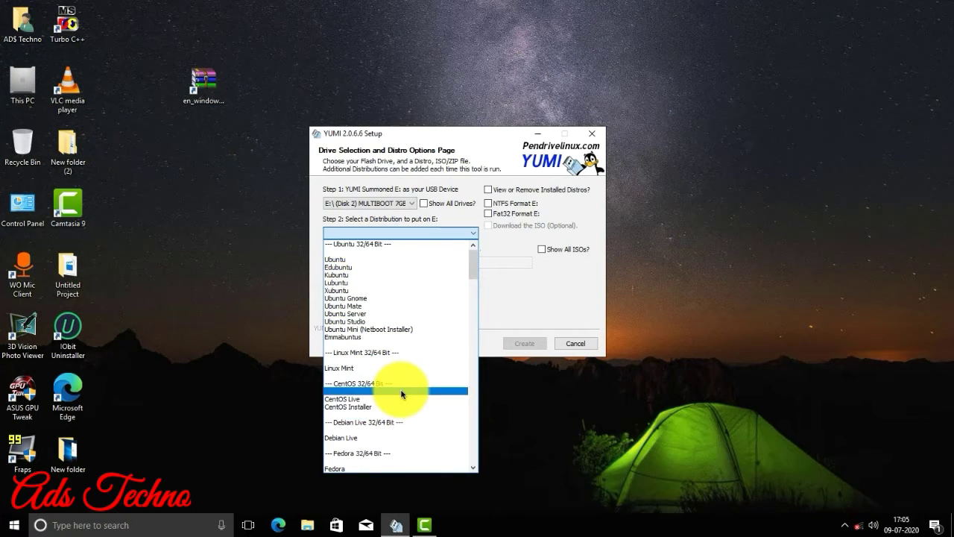
scroll(395, 440, down, 6)
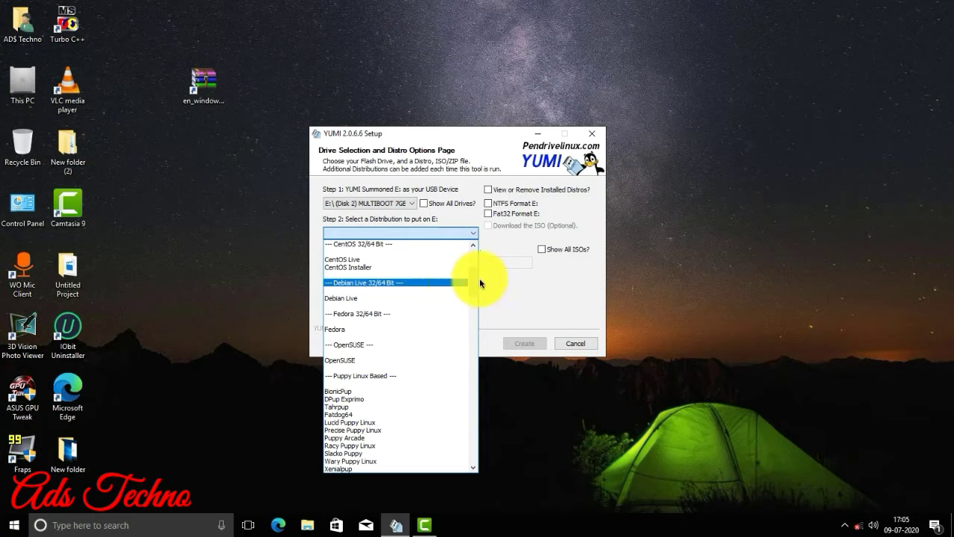
drag(470, 293, 469, 476)
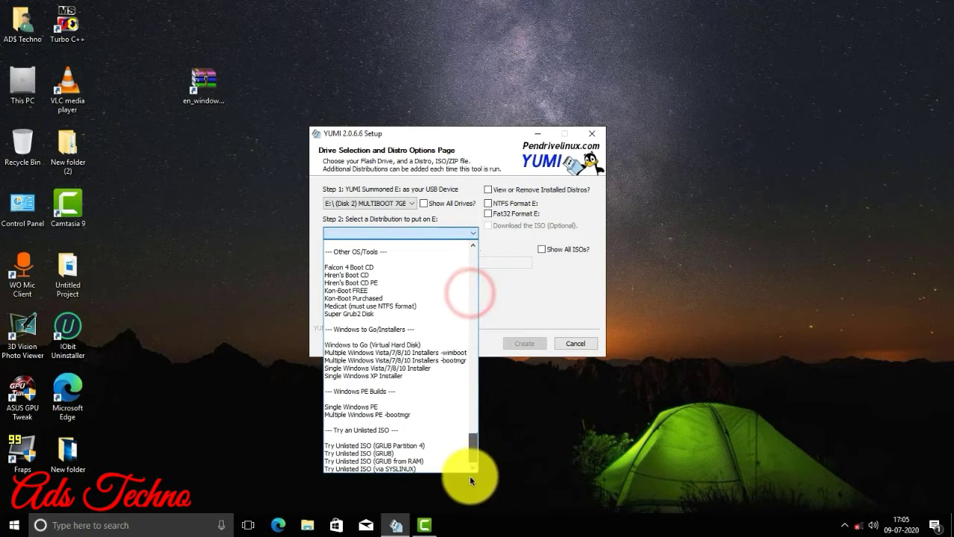
click(401, 361)
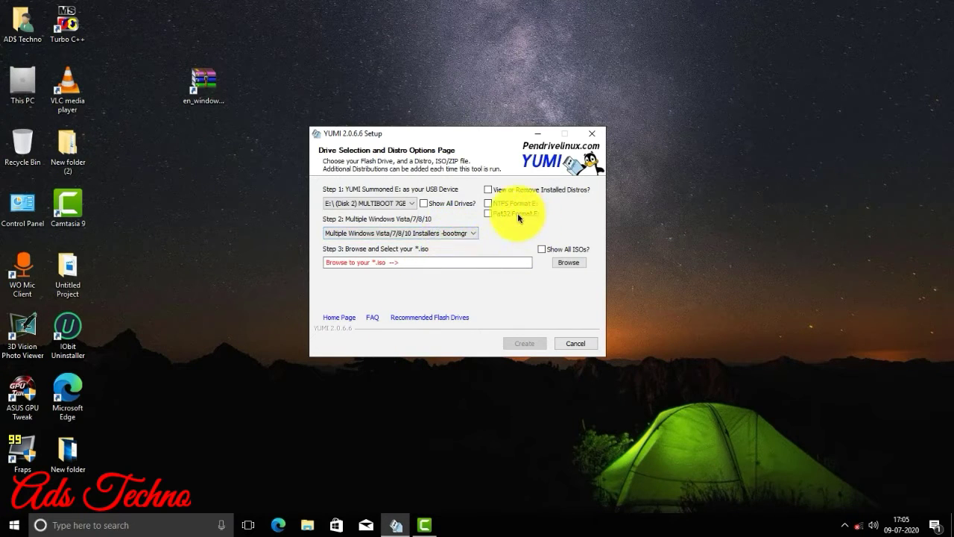
Load the en_windows_xp_professional_64-bit_dvd ISO through its Desktop shortcut and start adding it to E:.
click(560, 264)
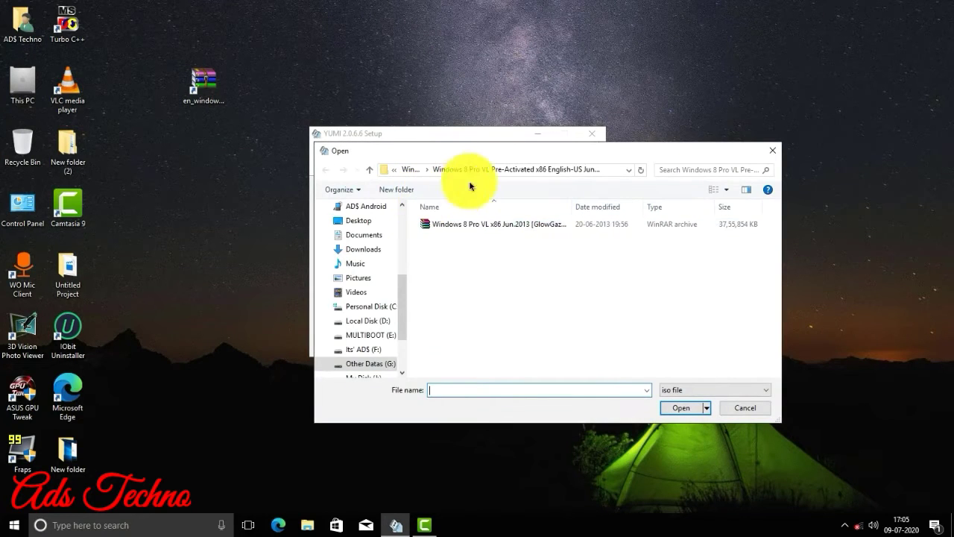
click(363, 220)
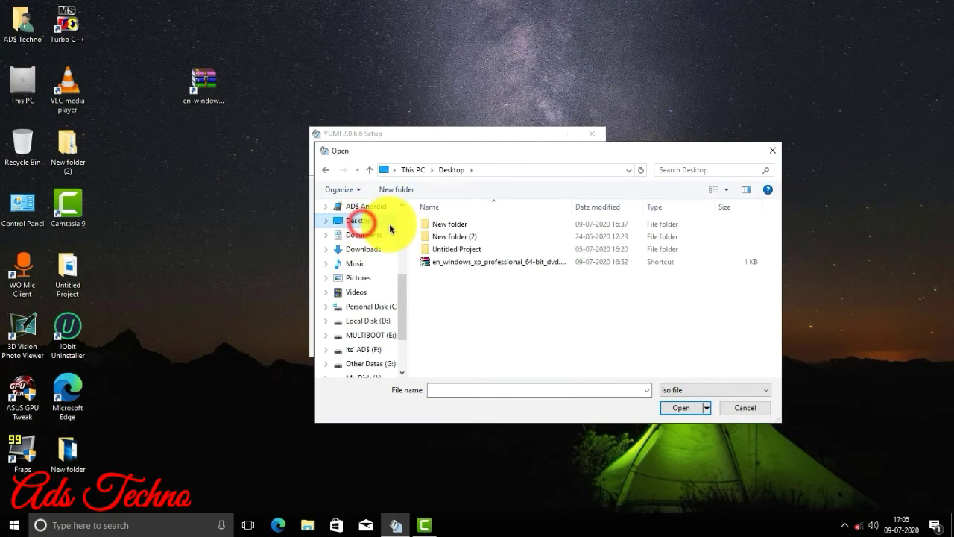
click(458, 262)
click(682, 407)
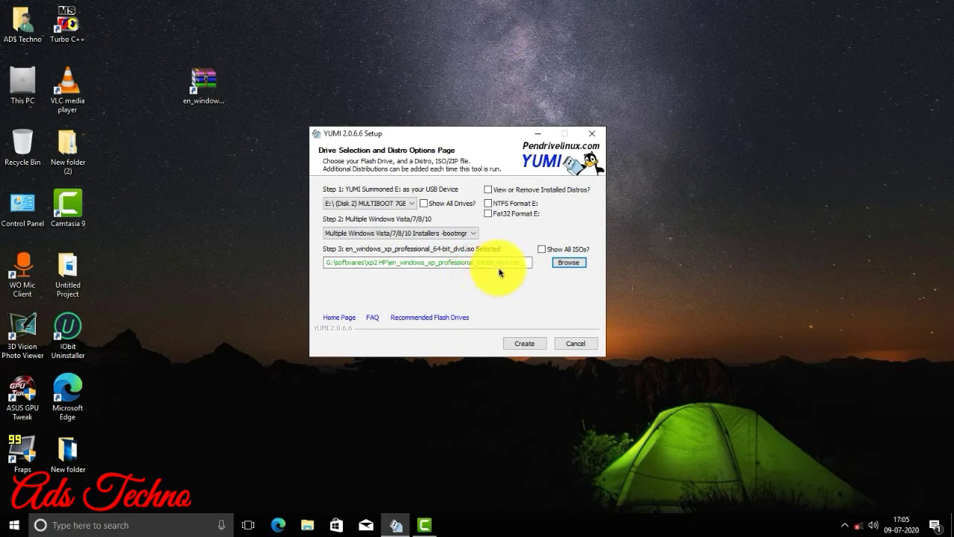
click(516, 341)
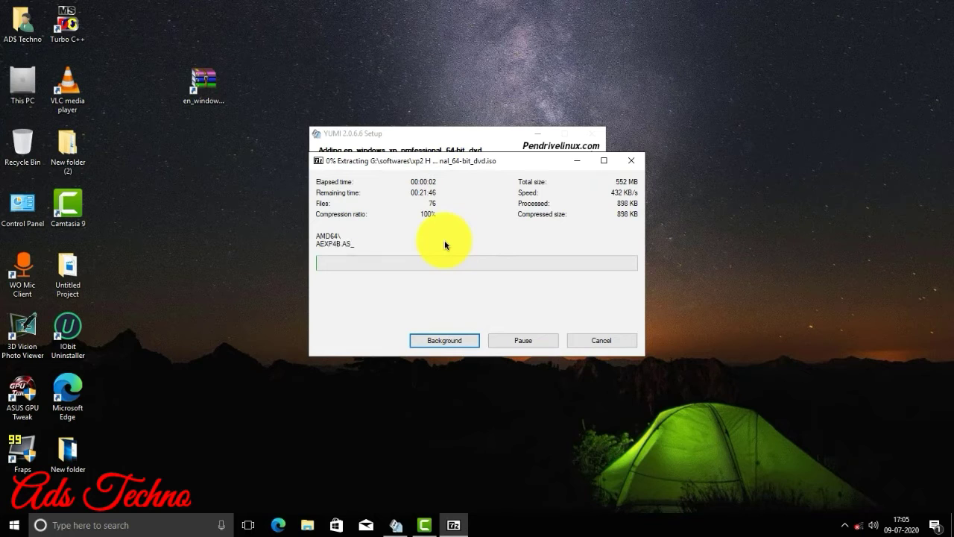
Check the files and the used and free space of the MULTIBOOT (E:) drive, and return to the extraction progress.
click(21, 95)
double_click(21, 95)
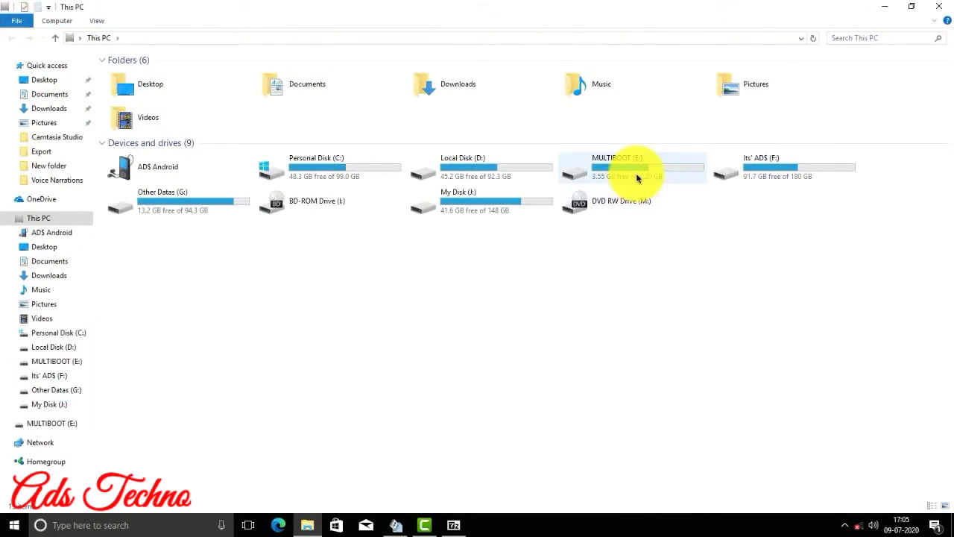
double_click(637, 177)
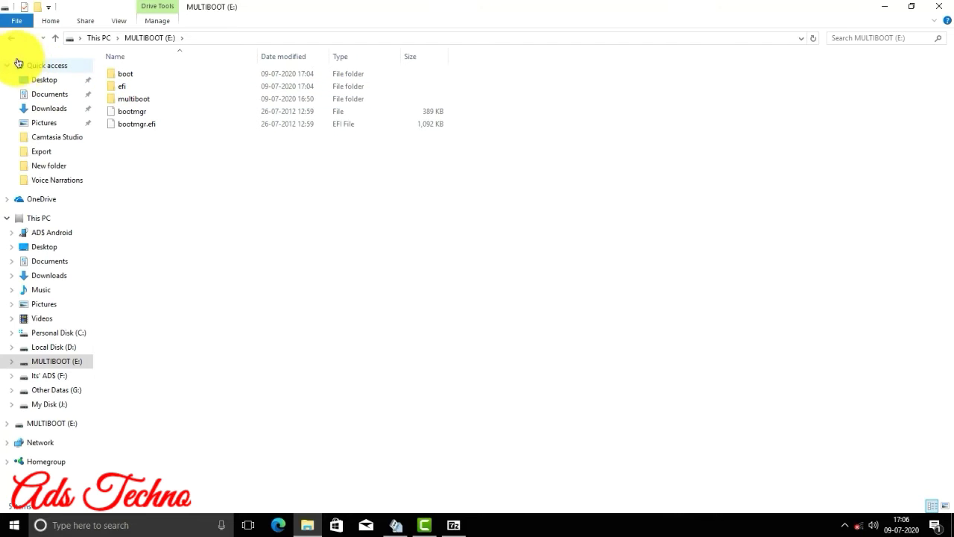
click(15, 37)
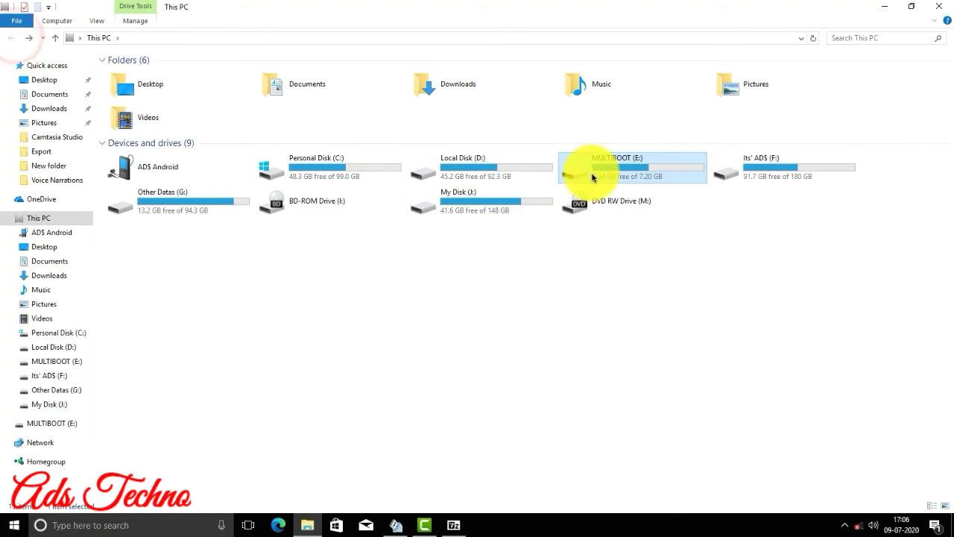
right_click(619, 175)
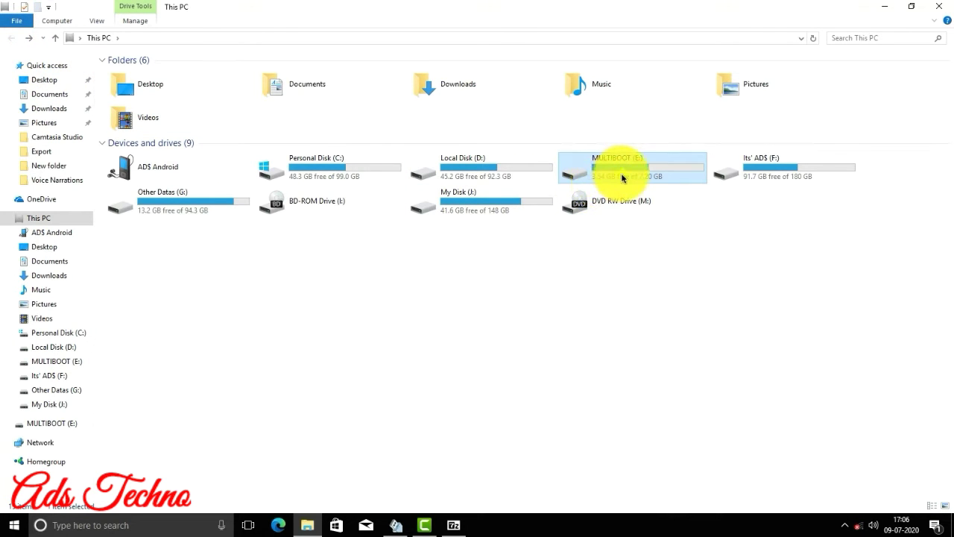
click(667, 477)
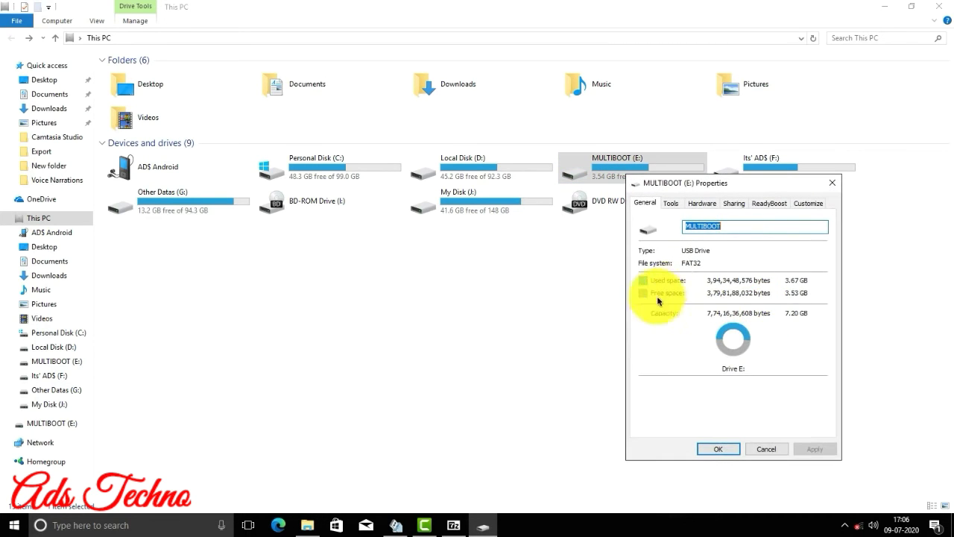
click(832, 183)
click(933, 7)
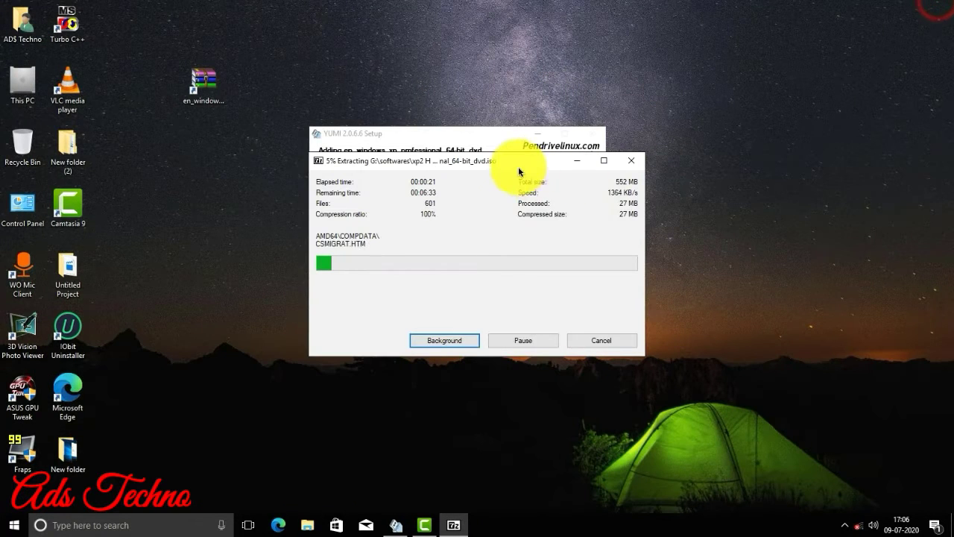
drag(505, 158, 495, 148)
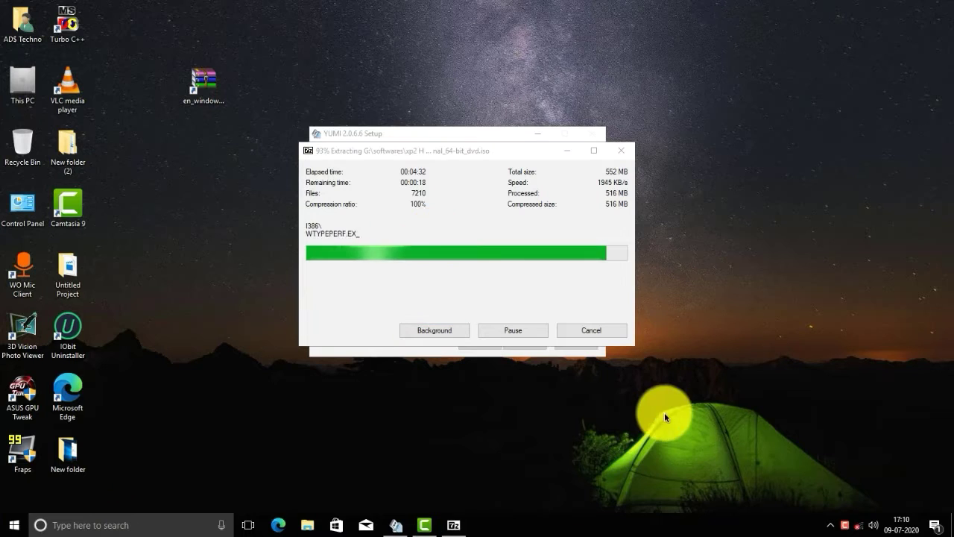
Let the Windows XP ISO finish being added to E:, proceed, and check the MULTIBOOT (E:) drive's space in This PC.
click(462, 148)
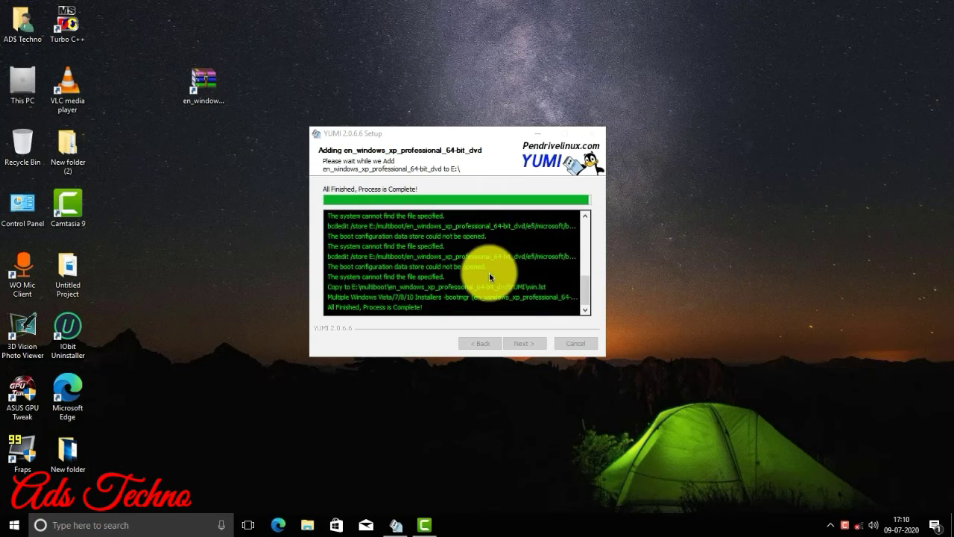
click(522, 343)
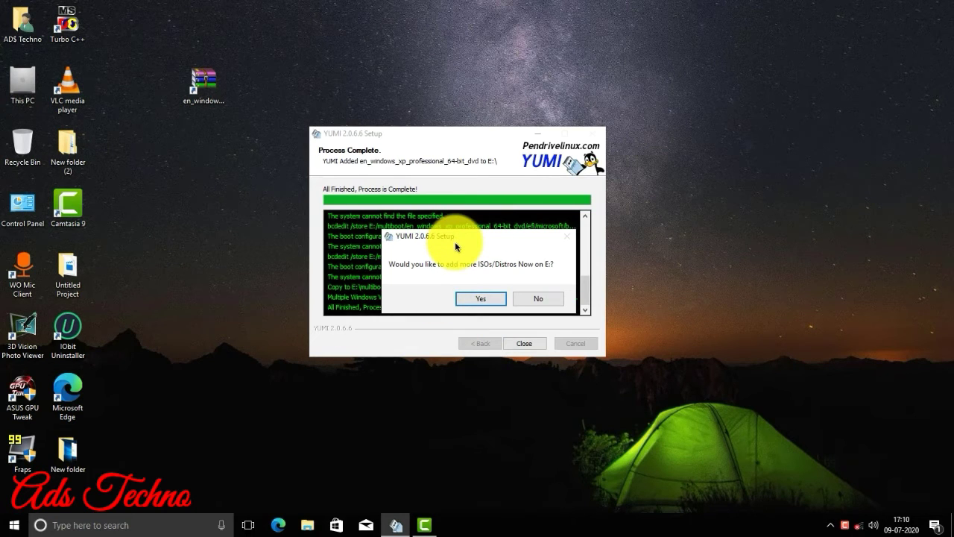
click(21, 90)
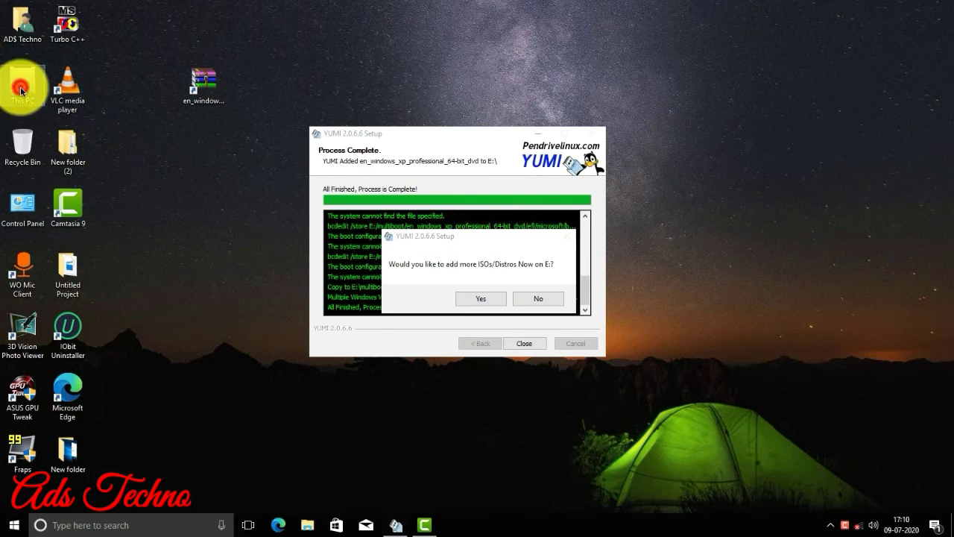
double_click(20, 90)
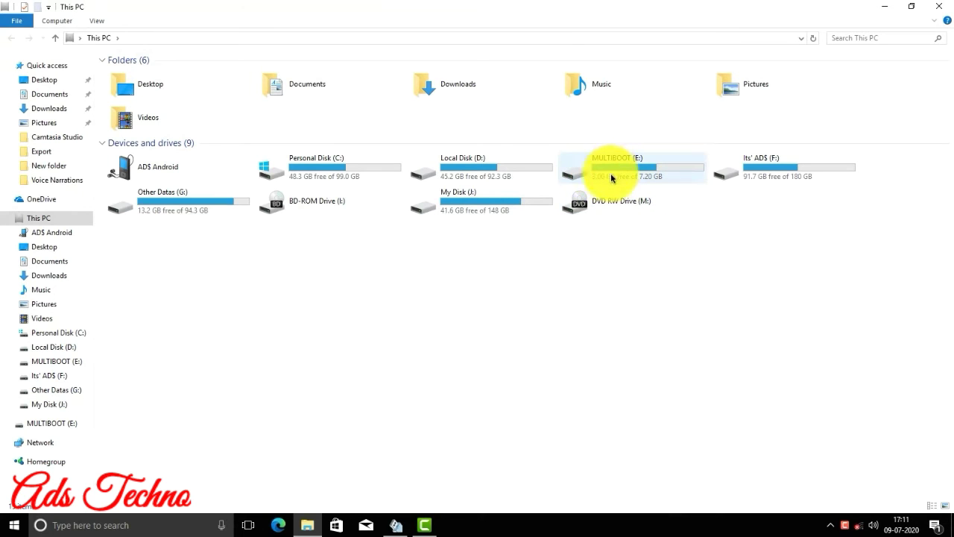
click(938, 6)
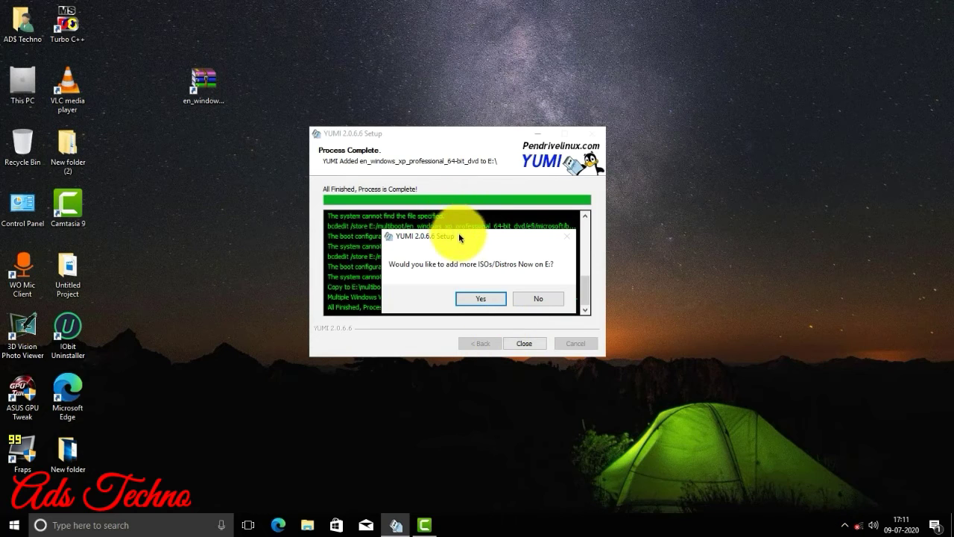
Decline adding more ISOs or distros to E: and finish the YUMI setup.
click(534, 300)
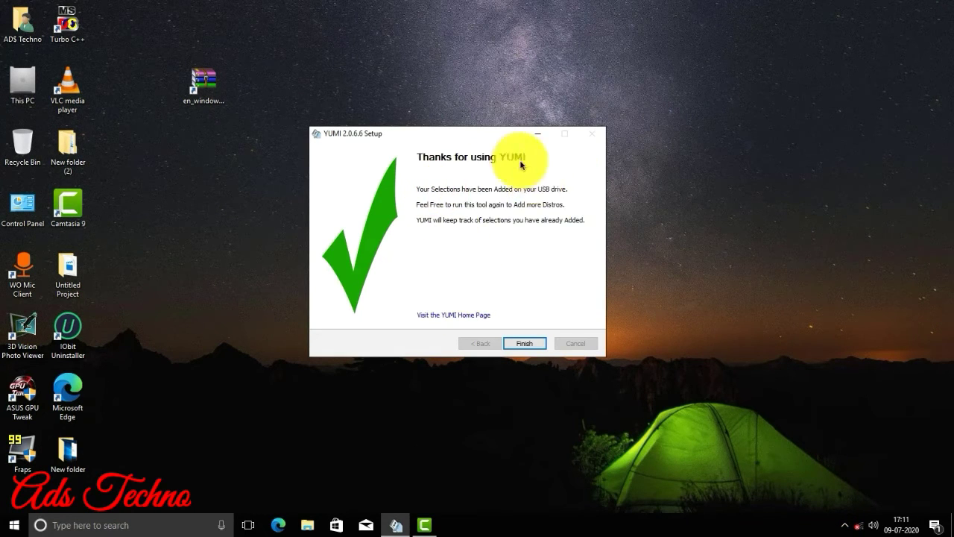
click(538, 345)
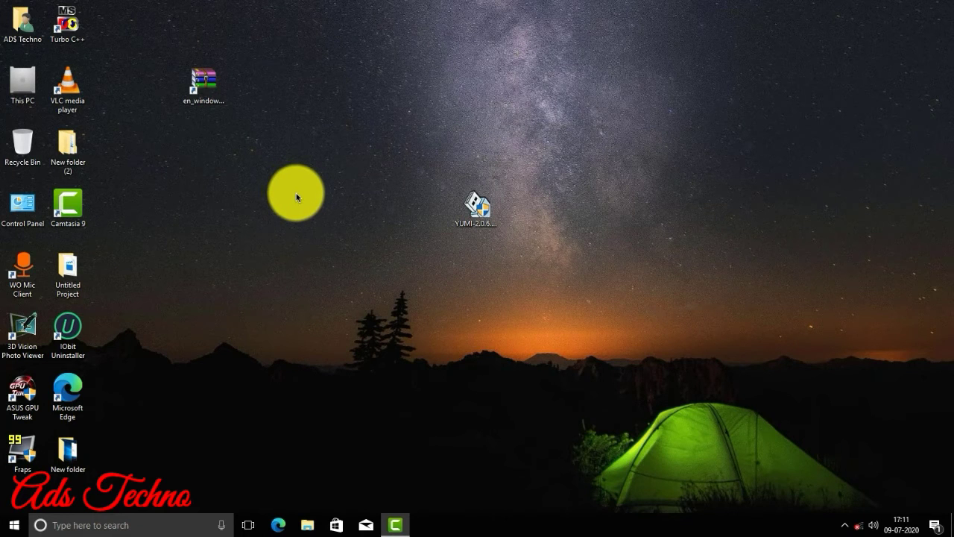
Shut down the PC, confirming the shutdown even though someone else is still using it.
click(12, 525)
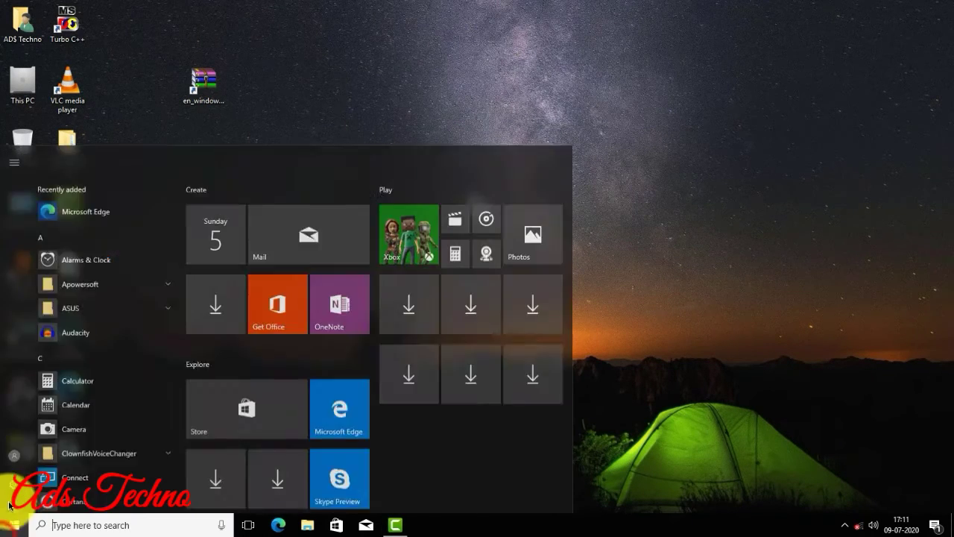
click(6, 524)
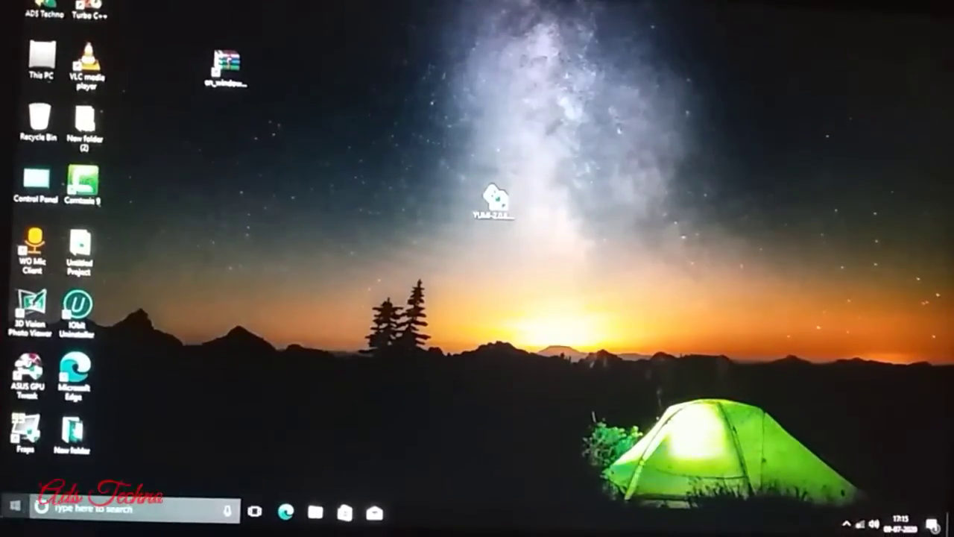
click(15, 506)
click(18, 455)
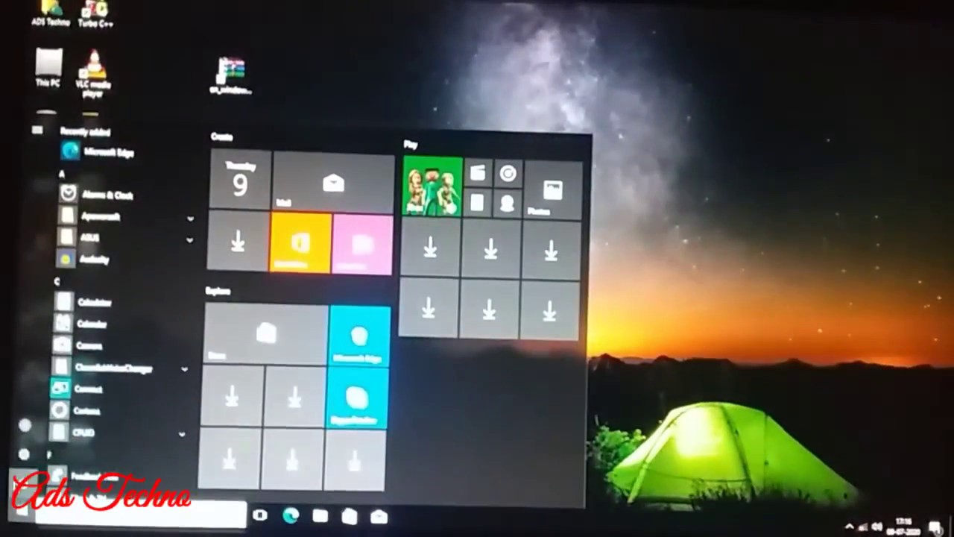
click(22, 477)
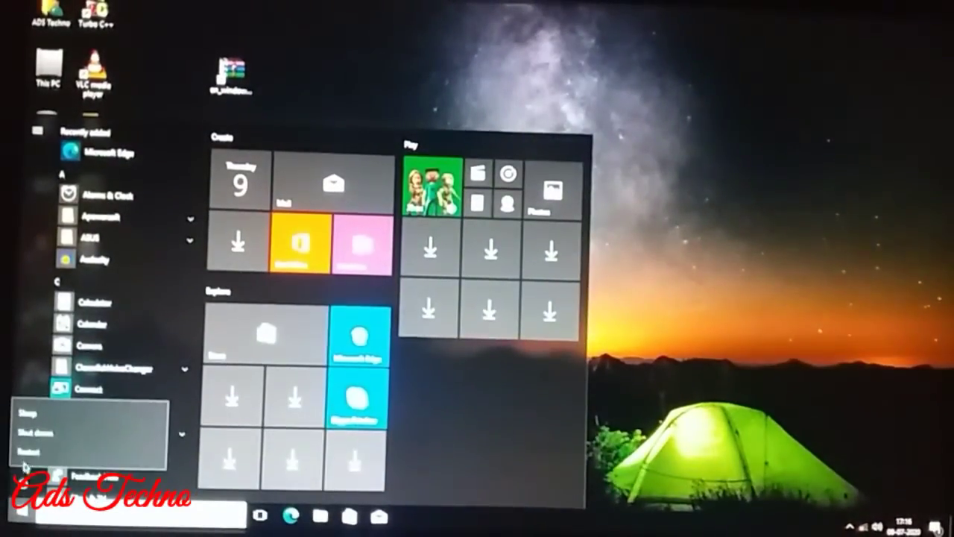
click(30, 433)
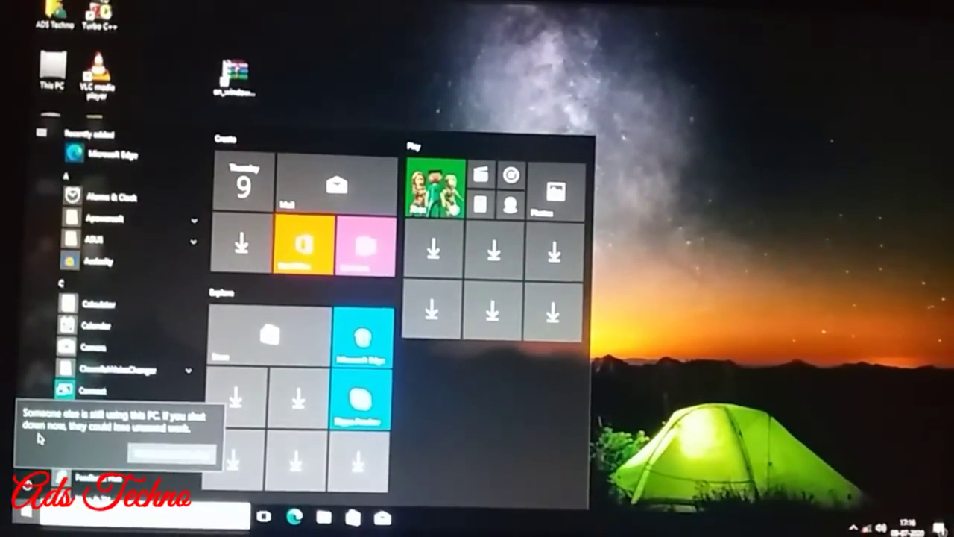
click(160, 455)
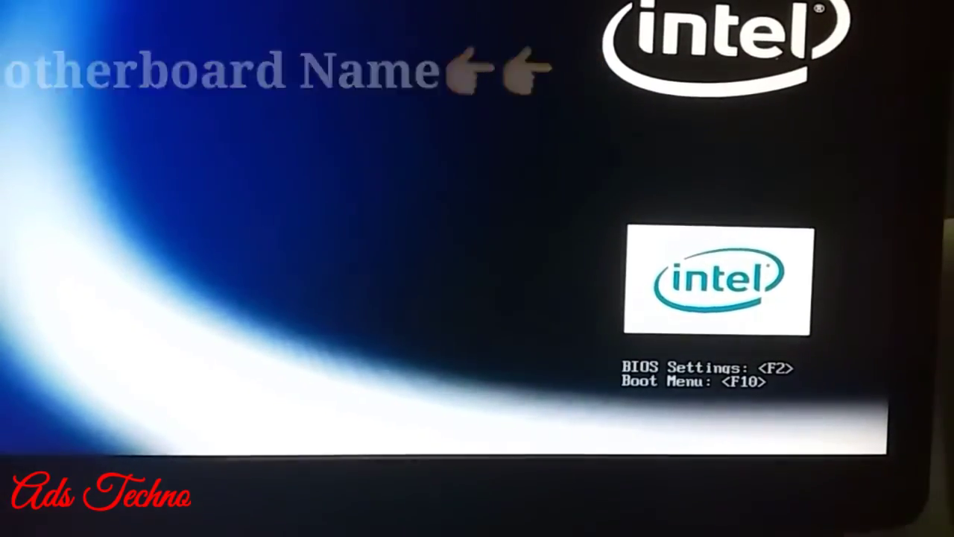
Open the boot menu during startup and boot from the TOSHIBA TransMemory 1.00 USB drive.
key(F10)
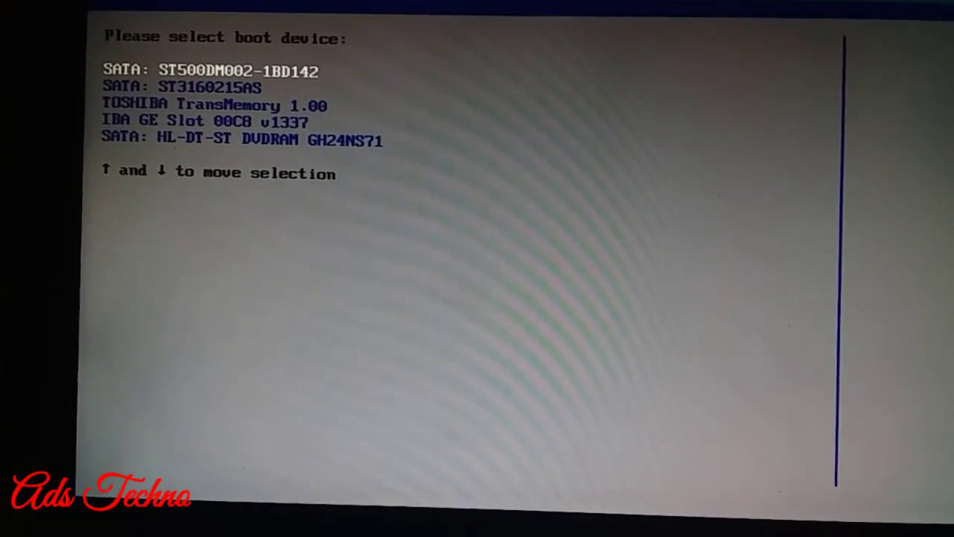
key(Down)
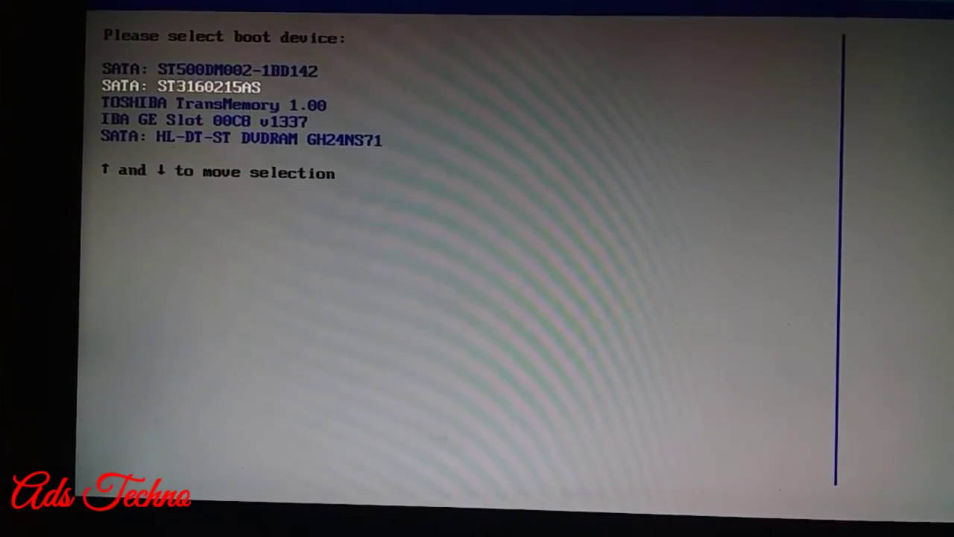
key(Down)
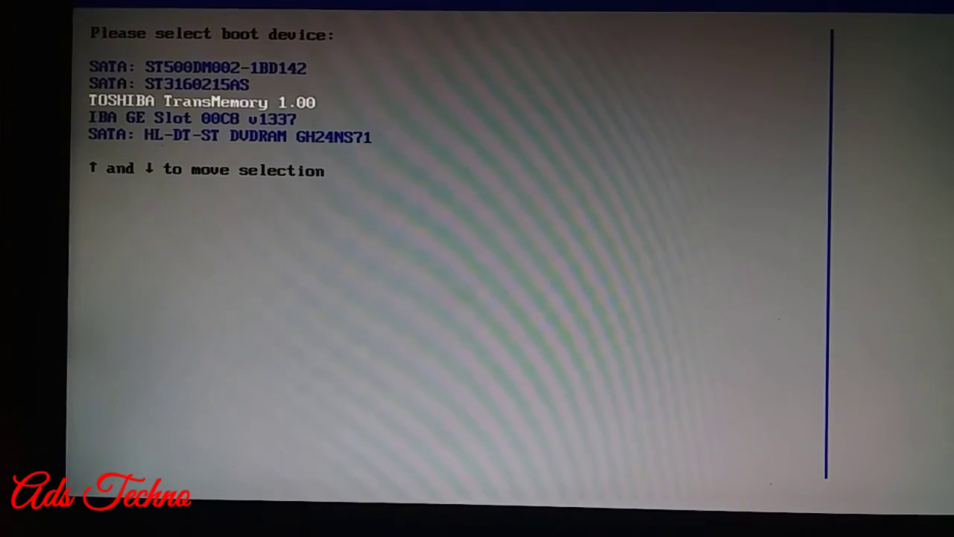
key(Return)
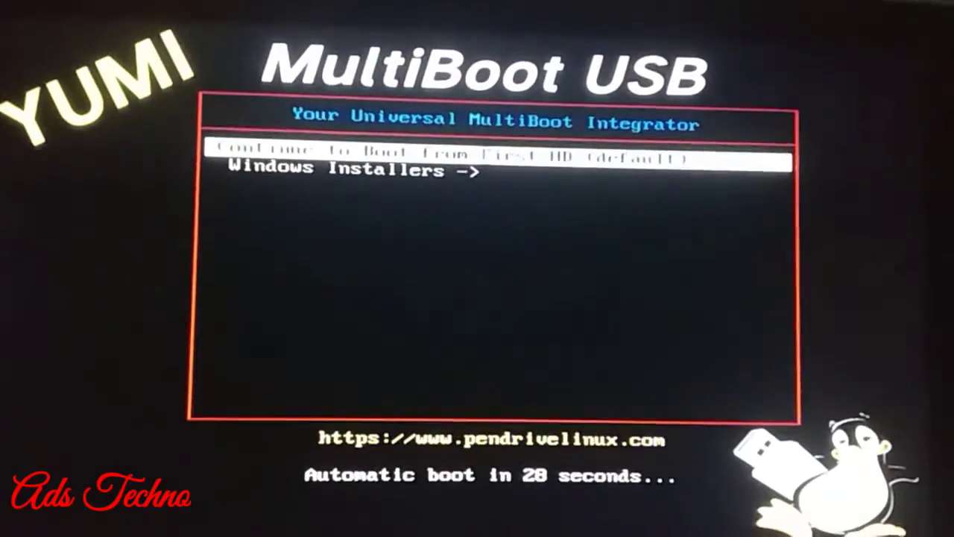
Open the Windows Installers list in the YUMI MultiBoot USB menu.
key(Down)
key(Up)
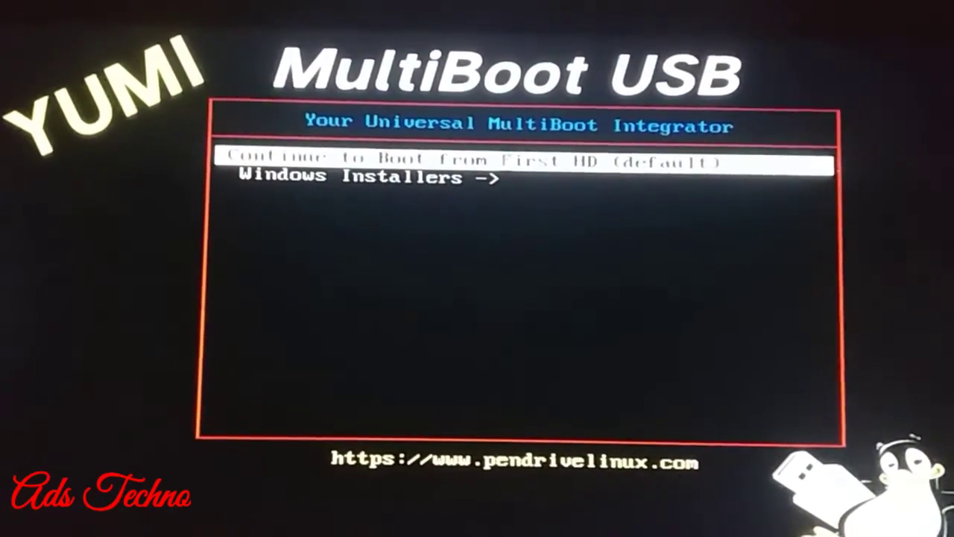
key(Down)
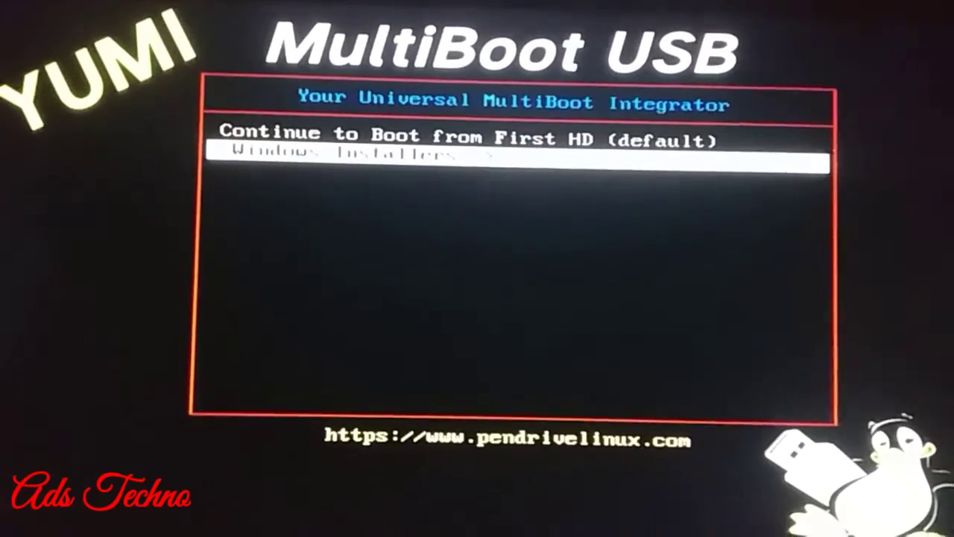
key(Return)
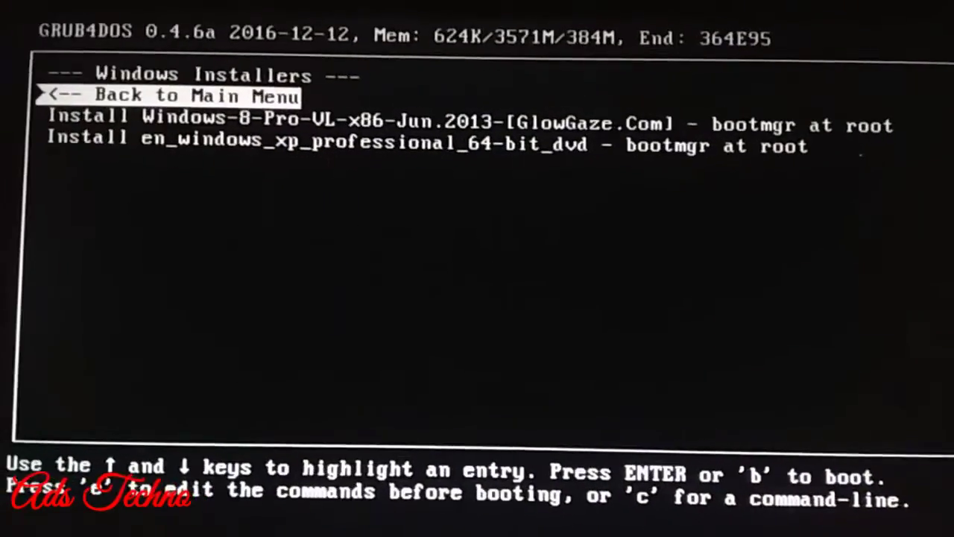
Go through the Windows Installers entries, return to the main menu, and continue booting from the first HD.
key(Down)
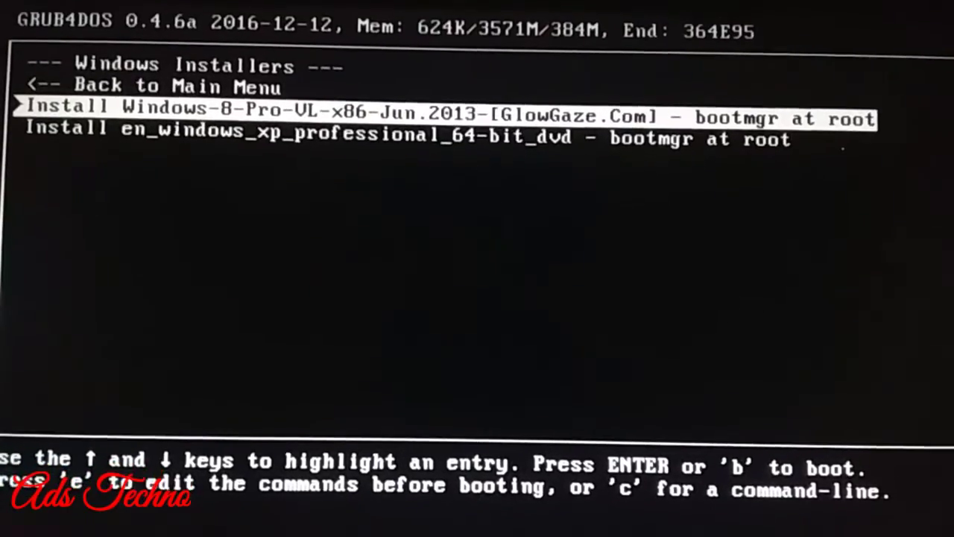
key(Down)
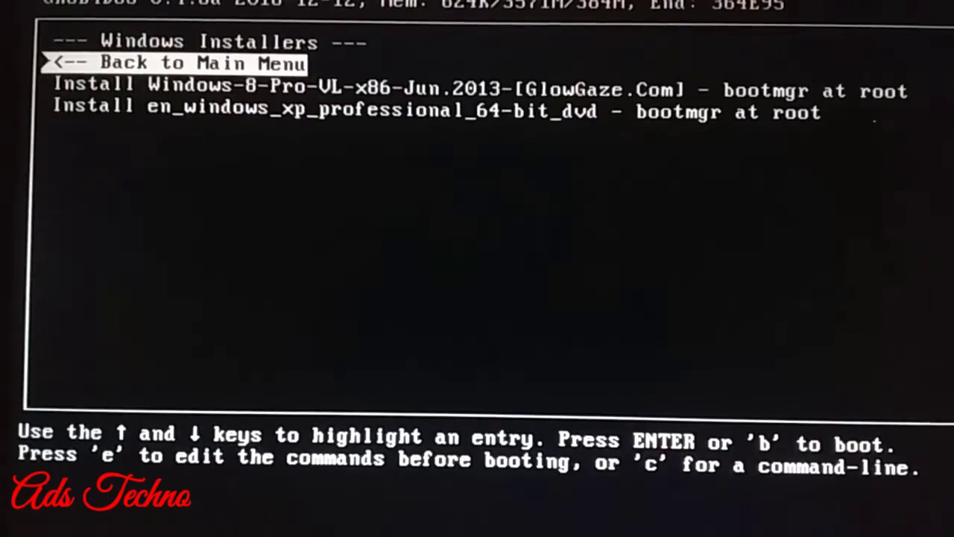
key(Down)
key(Up)
key(Return)
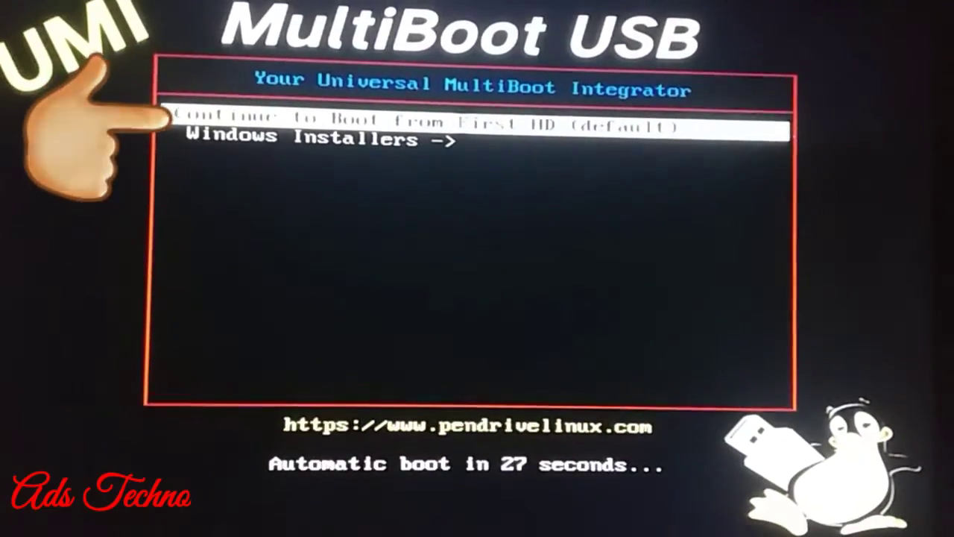
key(Return)
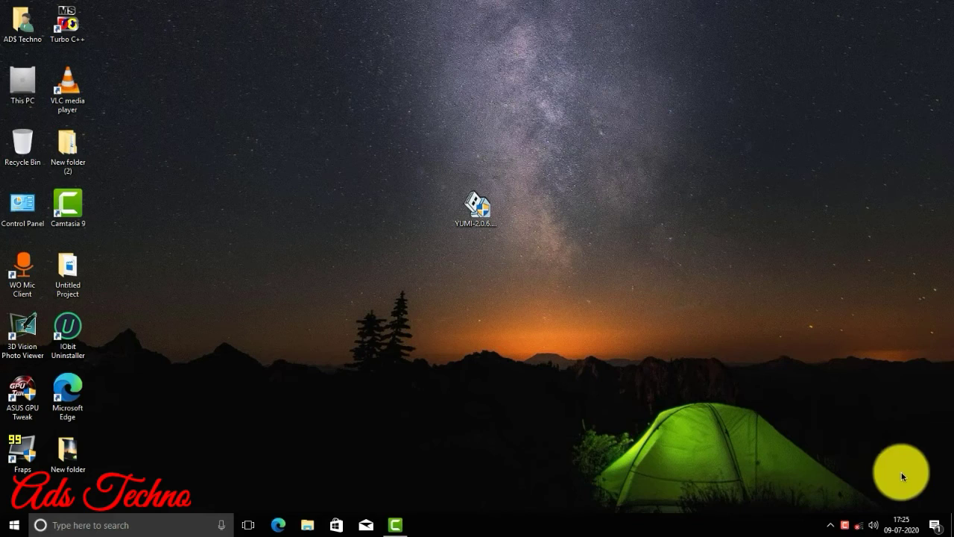
right_click(332, 66)
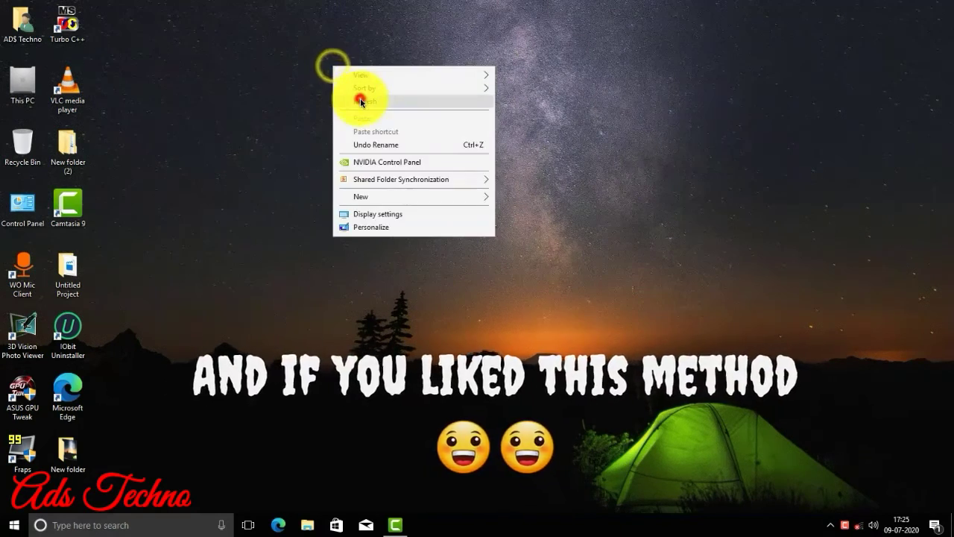
click(361, 98)
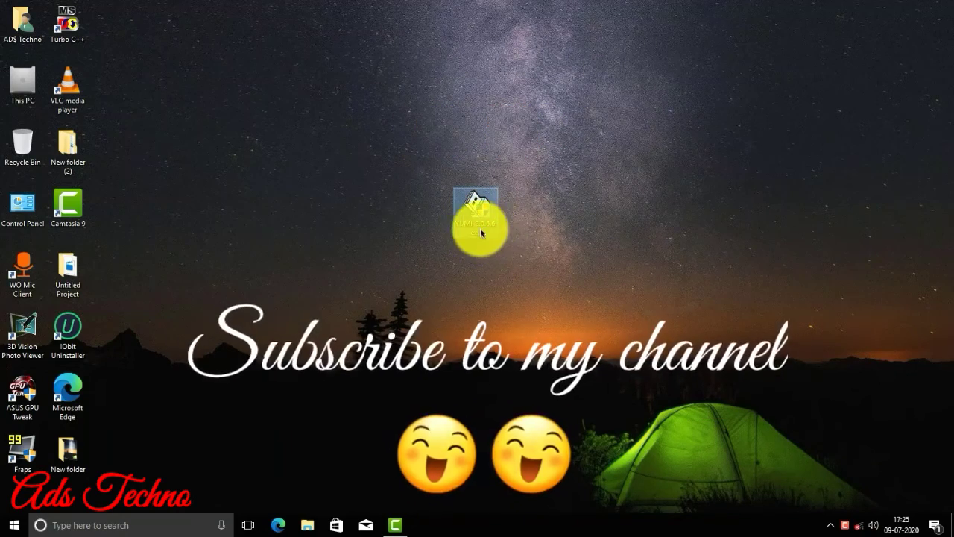
click(411, 239)
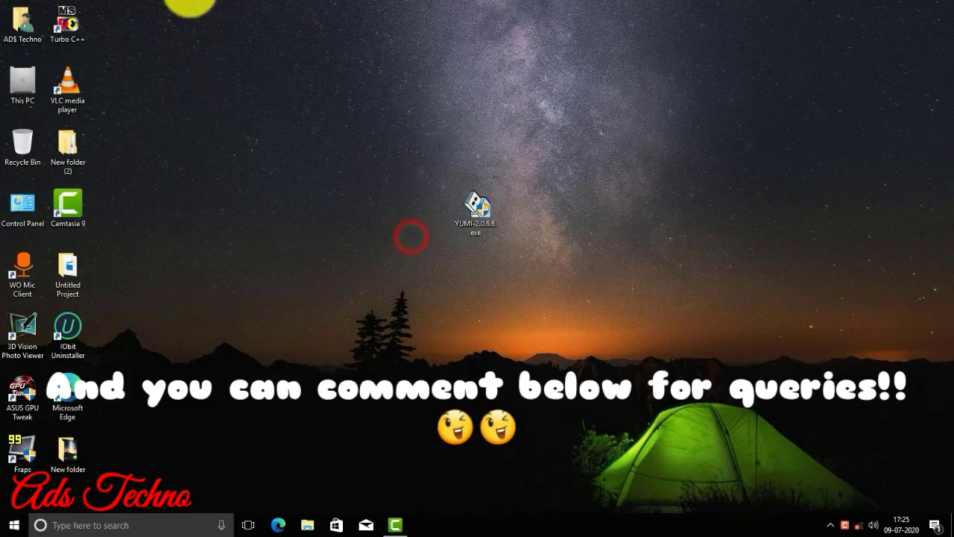